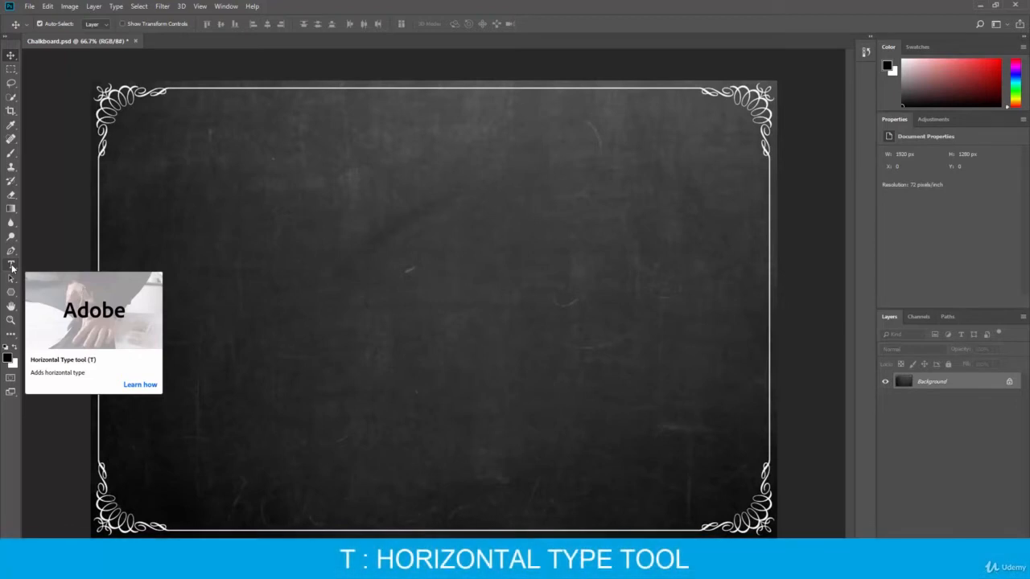
- Add a horizontal text layer reading PHOTOSHOP near the middle of the chalkboard
click(11, 266)
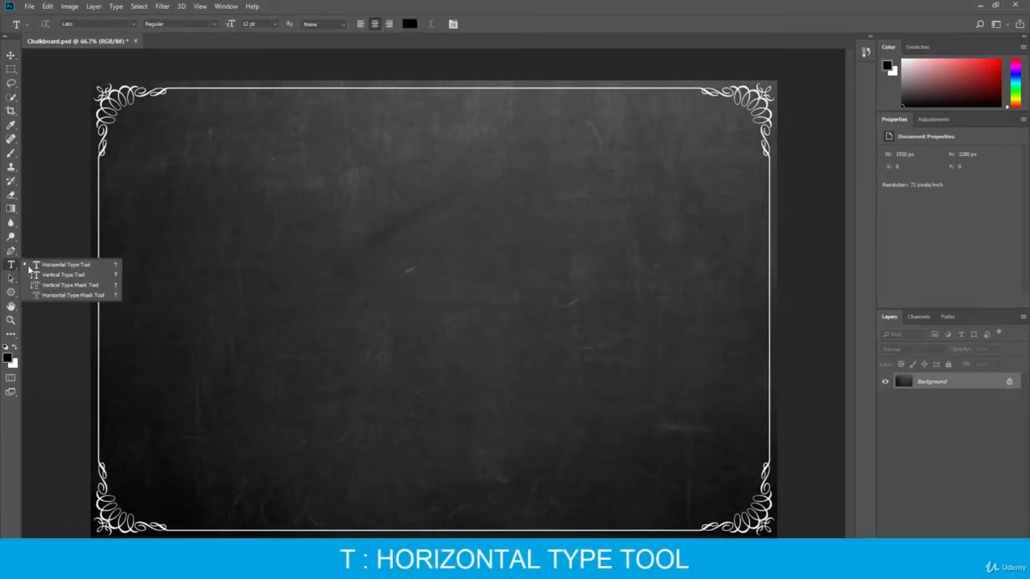
click(57, 267)
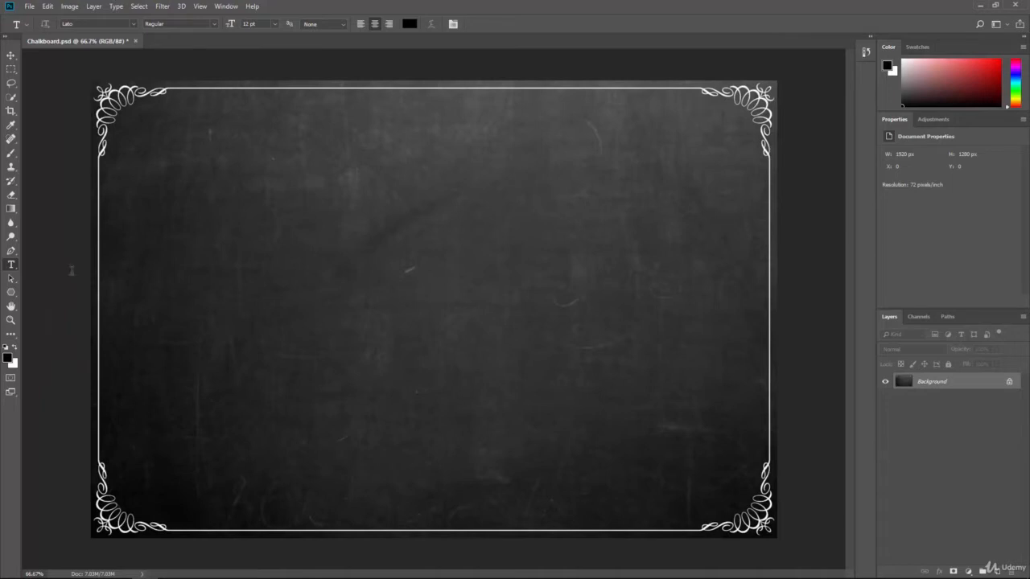
click(424, 296)
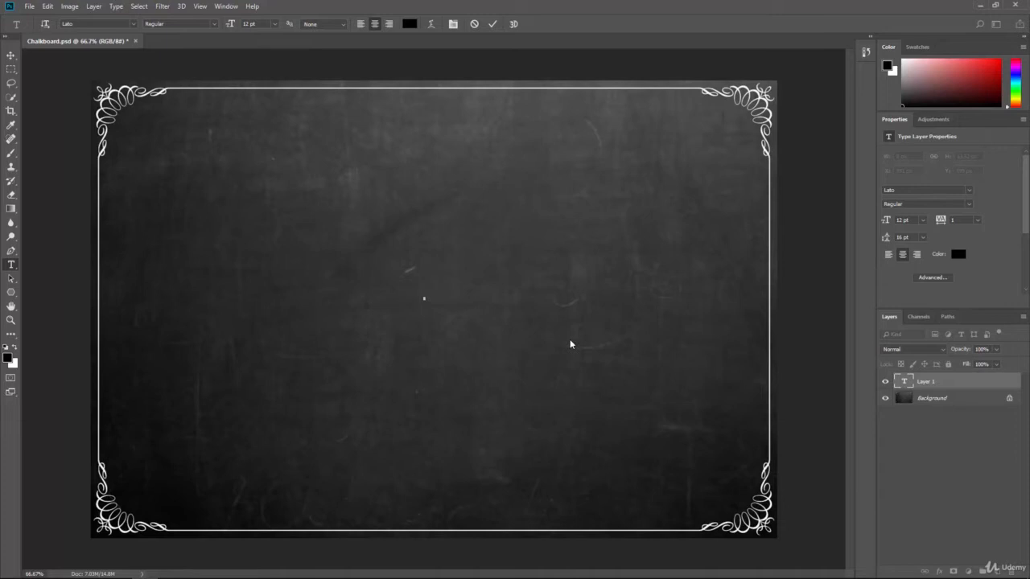
text(Hello)
- Set the size of the whole PHOTOSHOP text to 144 pt and commit the text edit
key(ctrl+a)
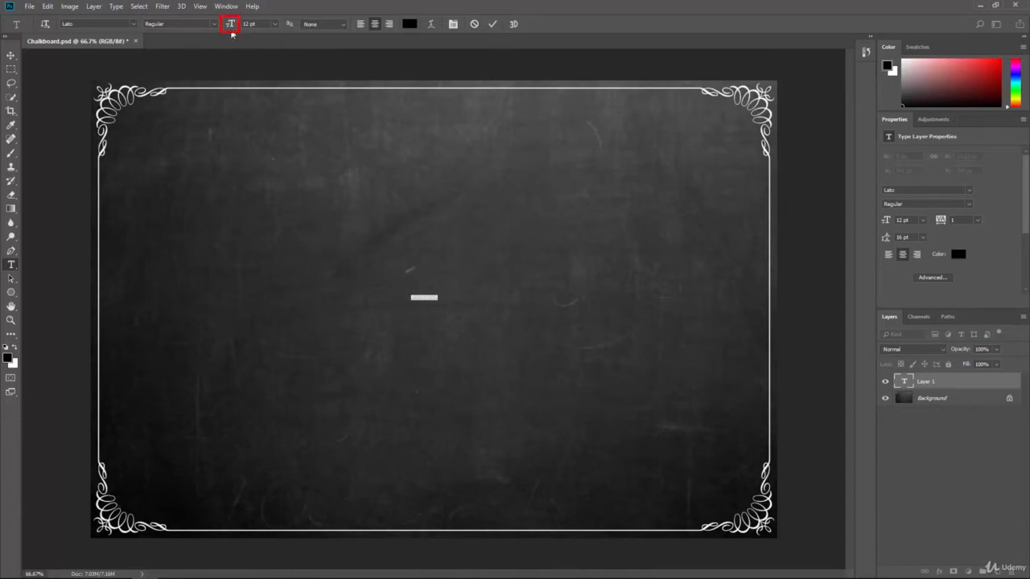
click(275, 28)
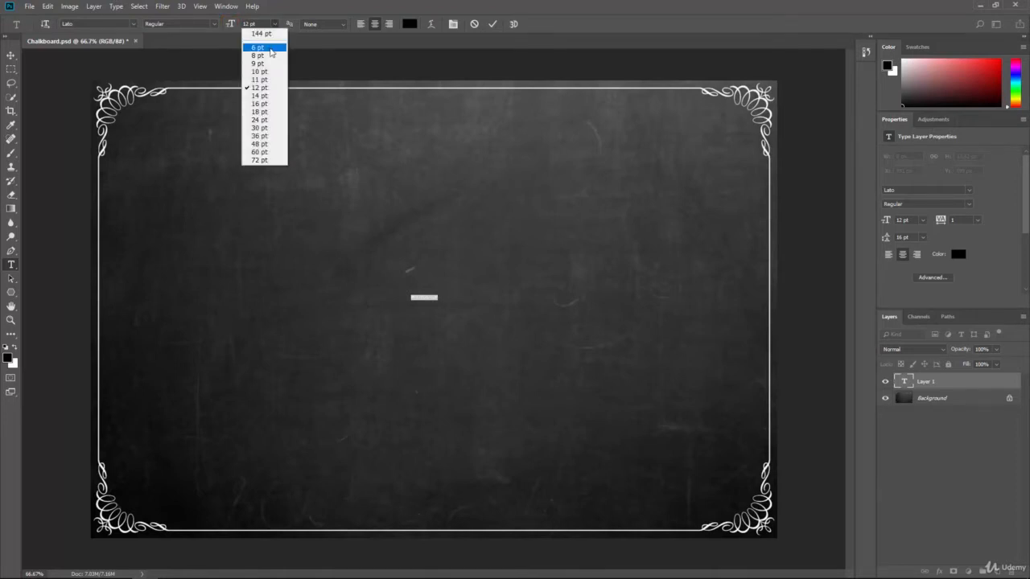
click(265, 161)
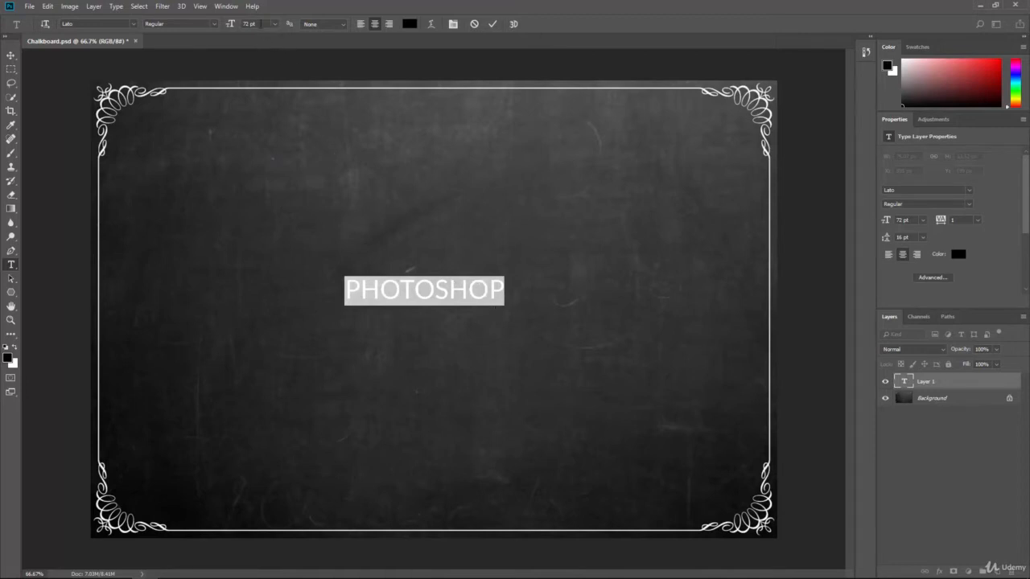
click(260, 23)
drag(261, 23, 242, 24)
text(144)
key(Return)
key(ctrl+Return)
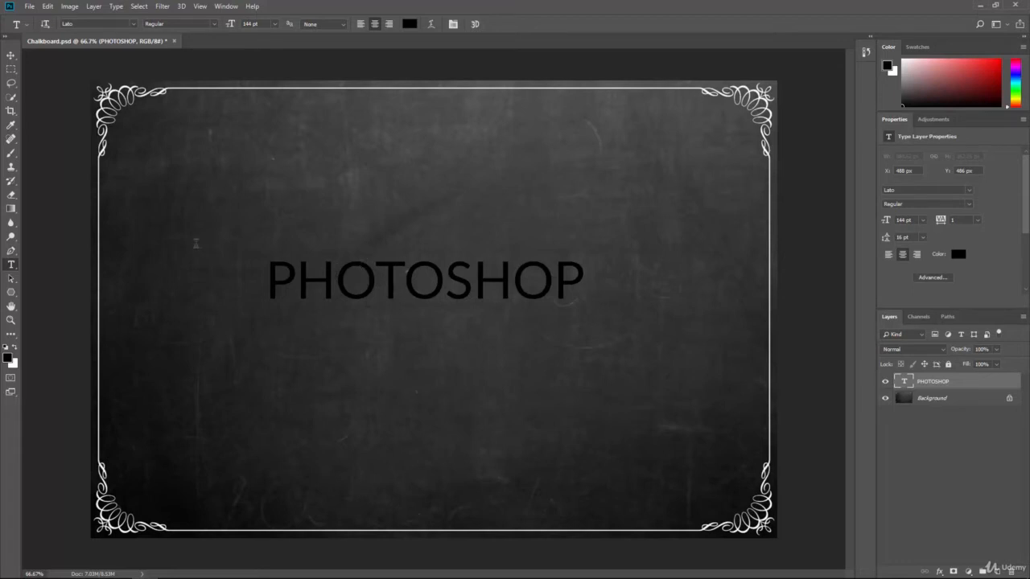
- Move the PHOTOSHOP text slightly down and to the right, to about X 509 px, Y 538 px
click(8, 57)
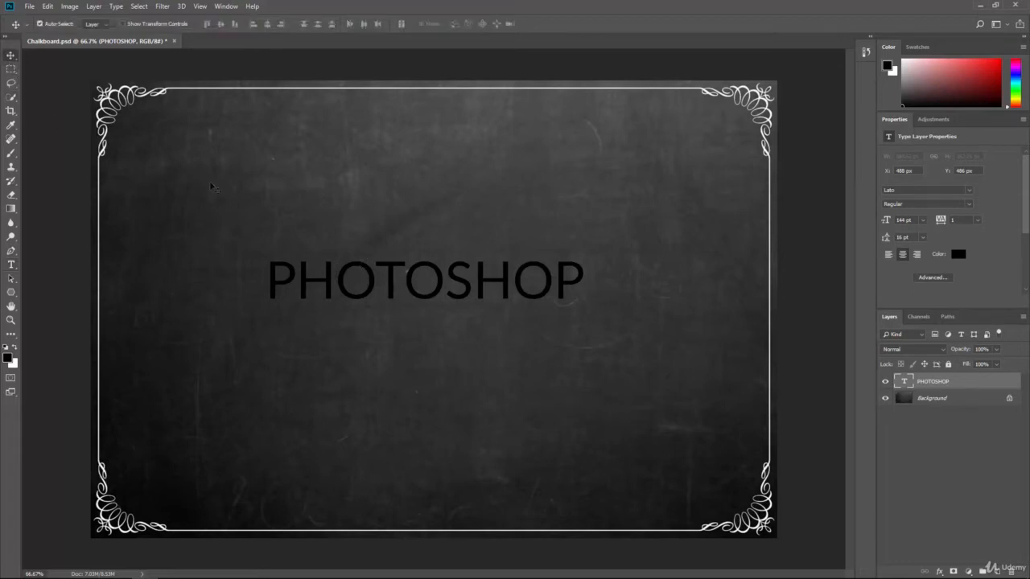
mouse_move(306, 285)
mouse_down()
mouse_move(344, 306)
mouse_move(314, 304)
mouse_up()
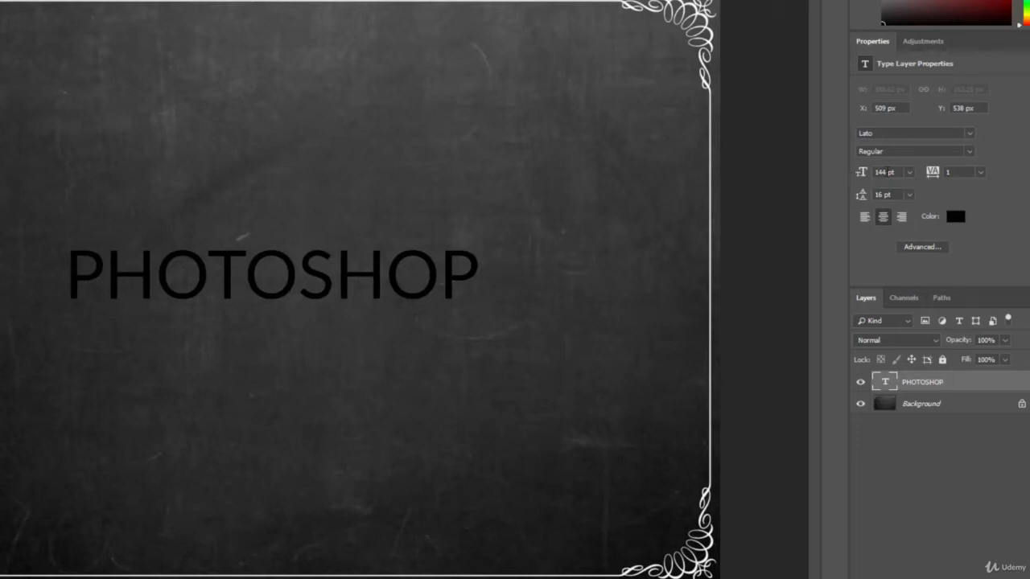
- Try the PHOTOSHOP text at 30 pt and return its size to 144 pt
click(909, 172)
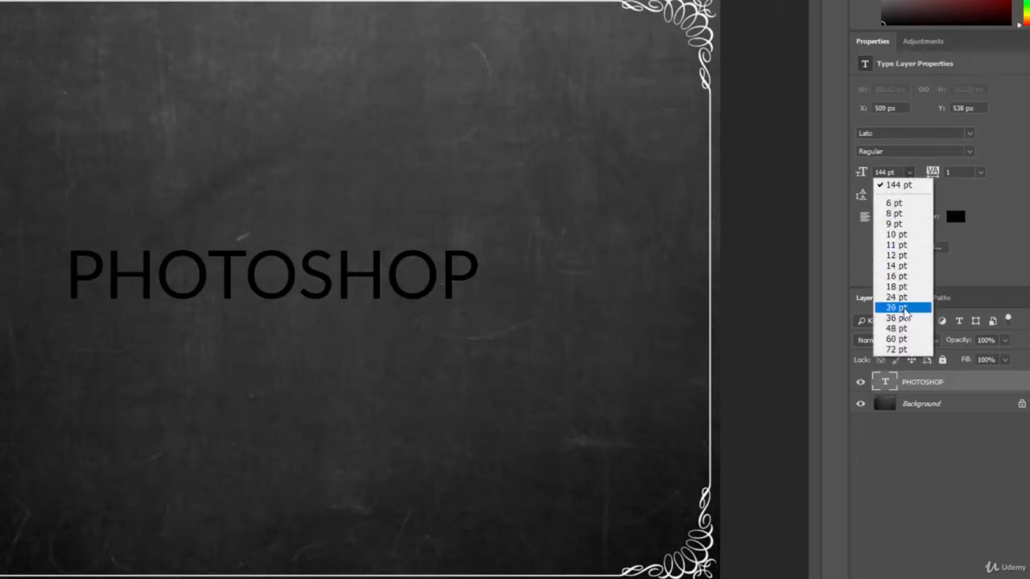
click(905, 309)
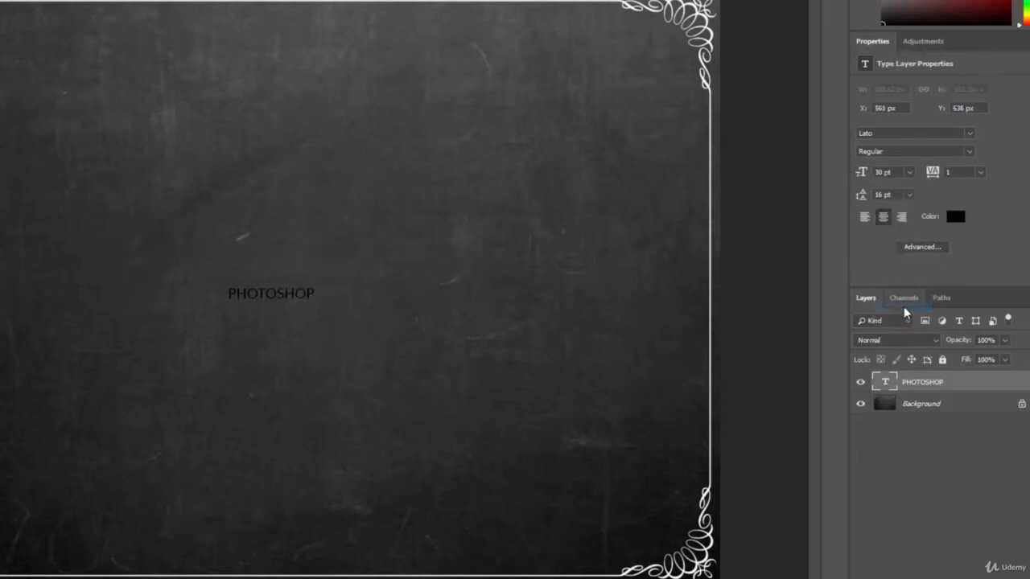
click(910, 176)
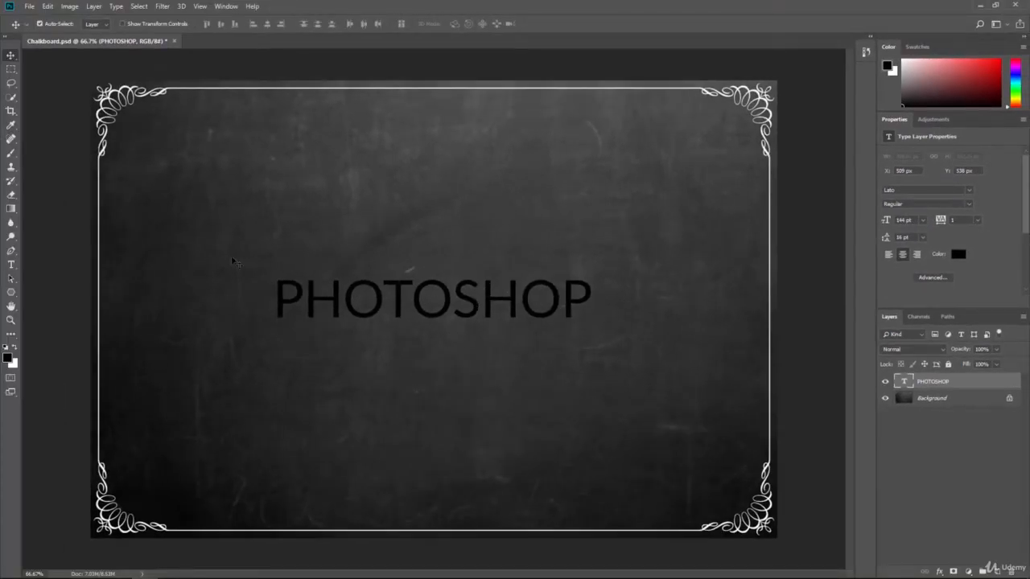
- Select the entire PHOTOSHOP text for editing, browse the available fonts and choose Lato
click(12, 268)
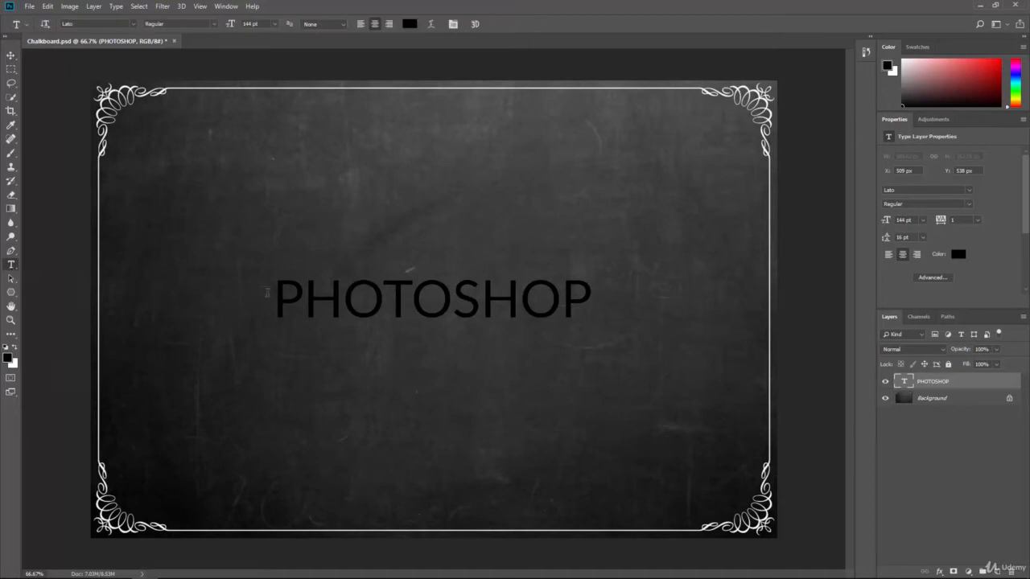
click(360, 300)
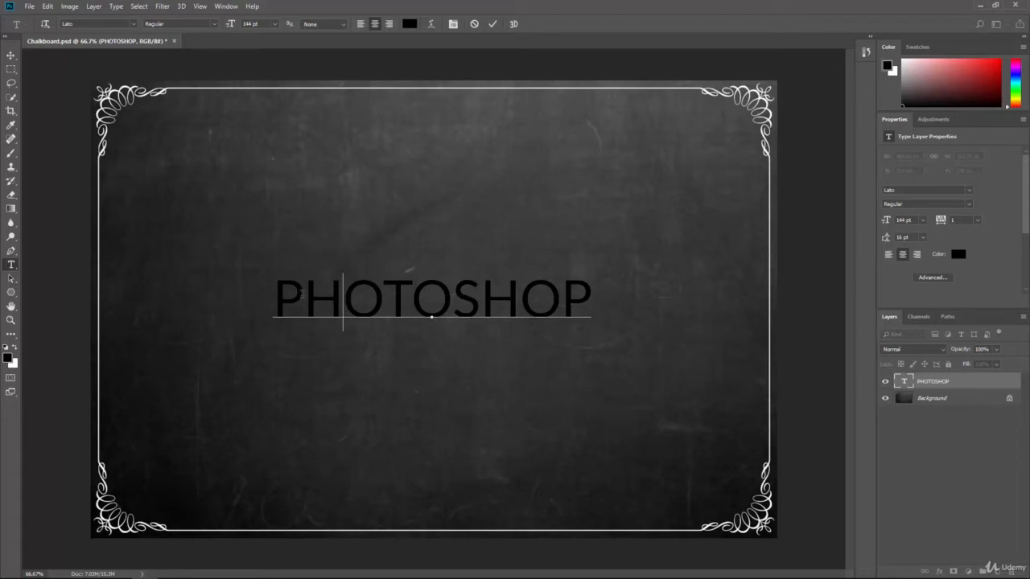
double_click(314, 296)
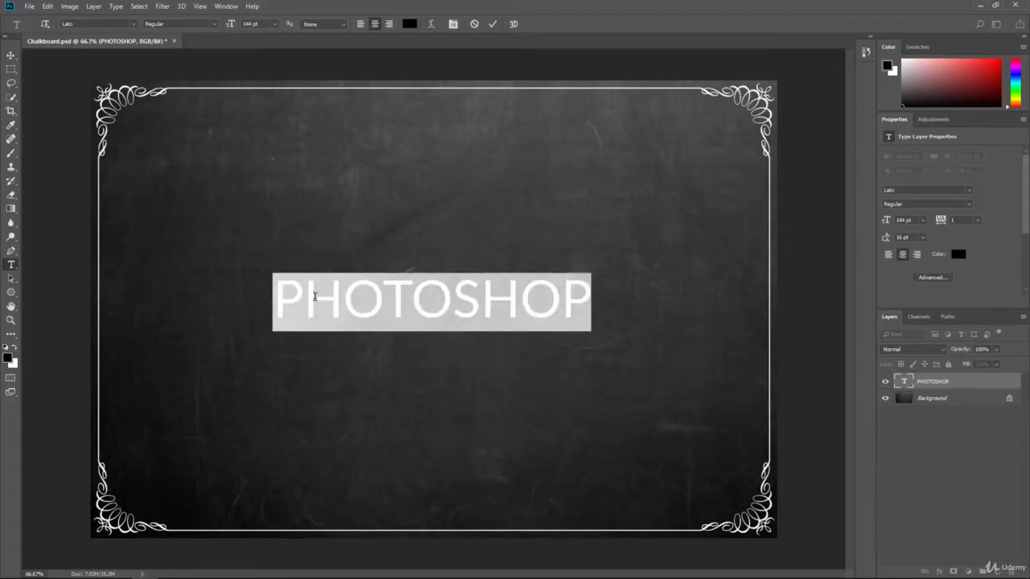
click(315, 296)
drag(280, 299, 600, 311)
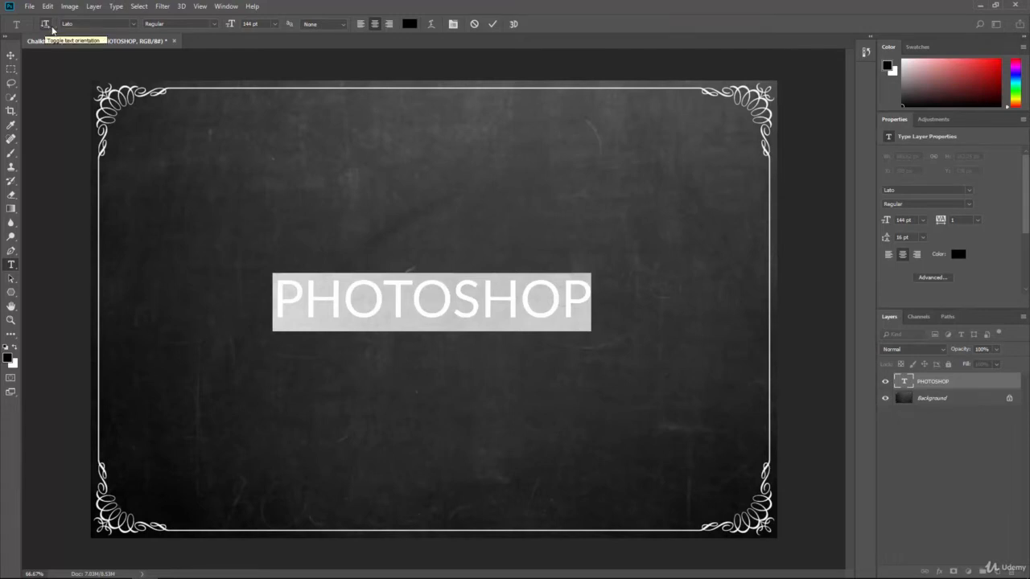
click(133, 25)
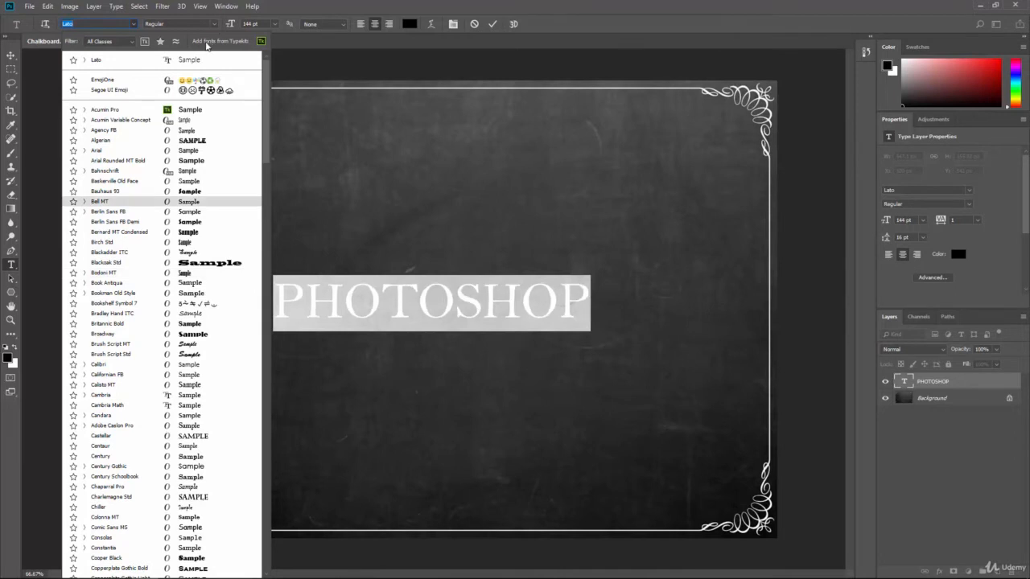
click(100, 61)
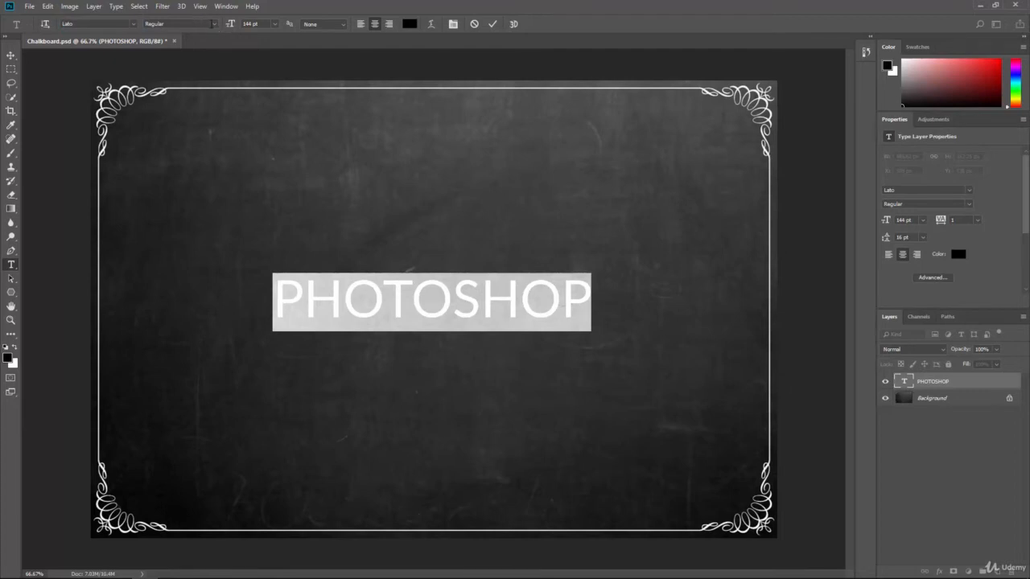
- Try the Thin font style on the PHOTOSHOP text, then reselect the text and set the style back to Regular
click(216, 24)
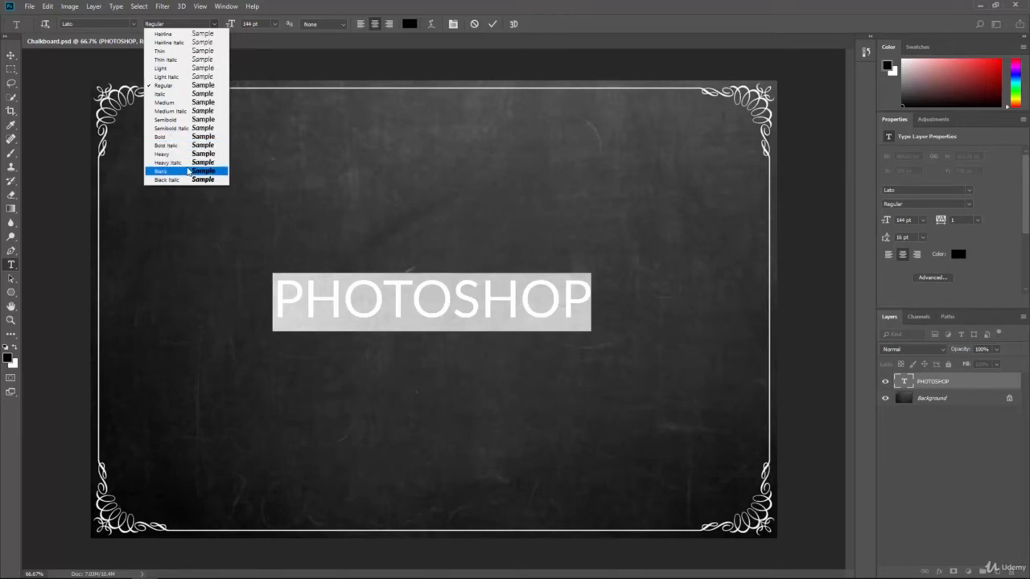
click(172, 51)
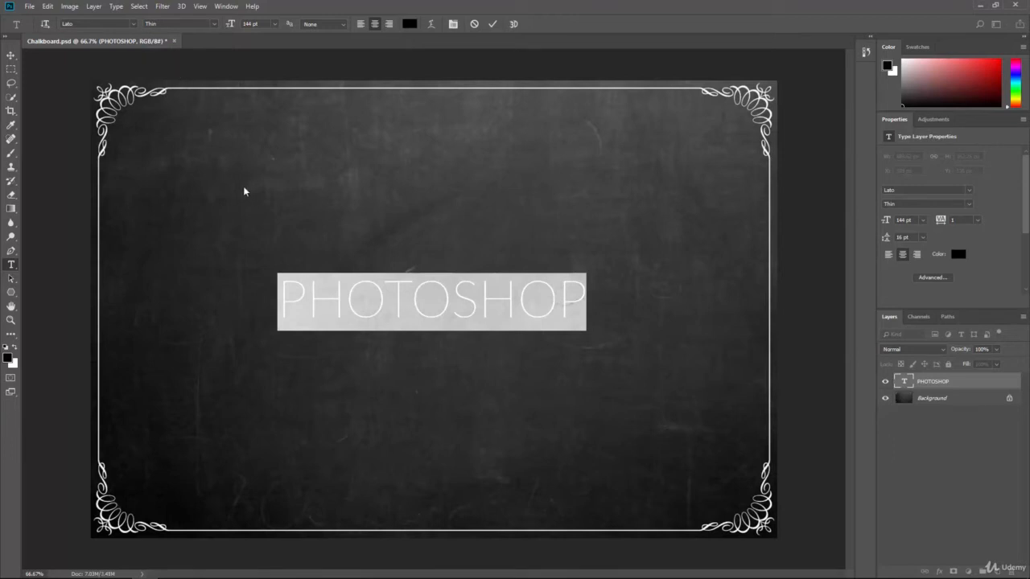
click(241, 208)
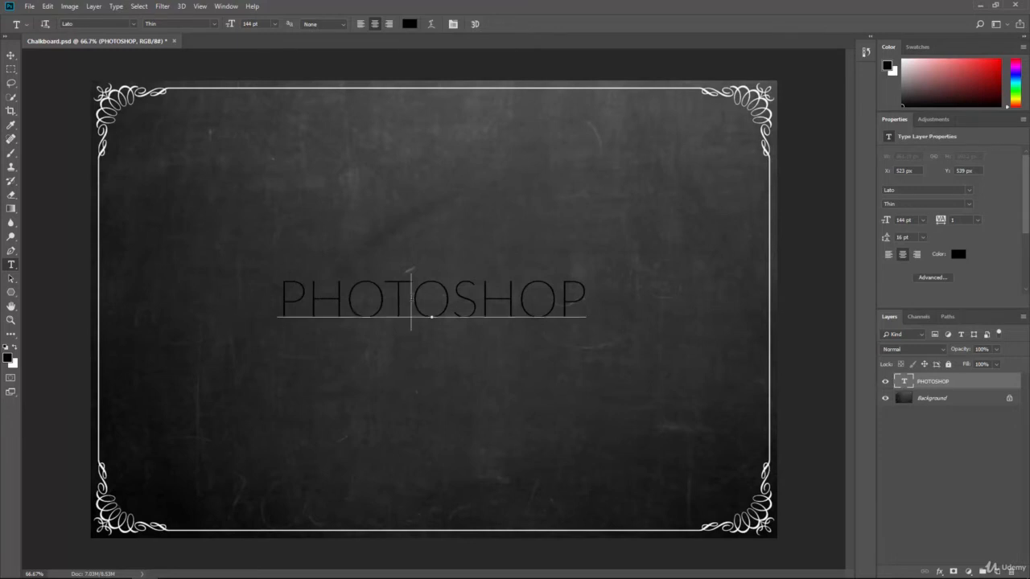
double_click(412, 297)
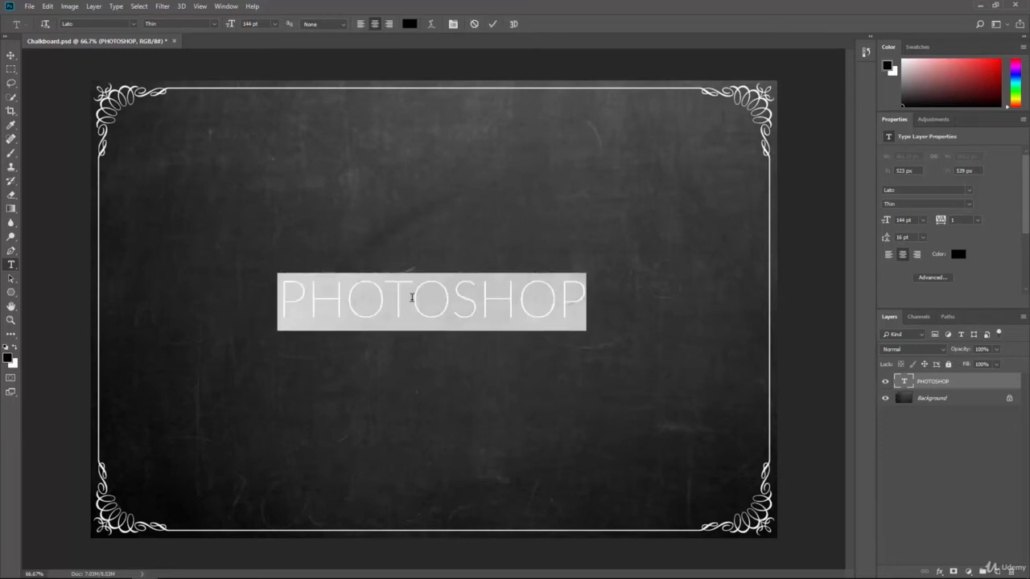
click(215, 24)
click(184, 86)
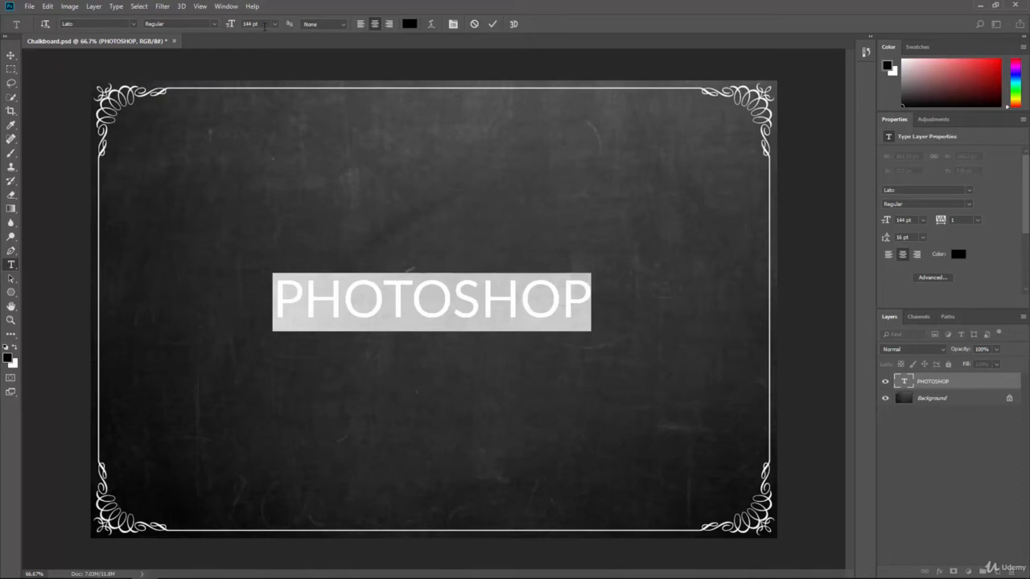
- Choose None as the anti-aliasing method and set the PHOTOSHOP text color to white (ffffff)
click(343, 29)
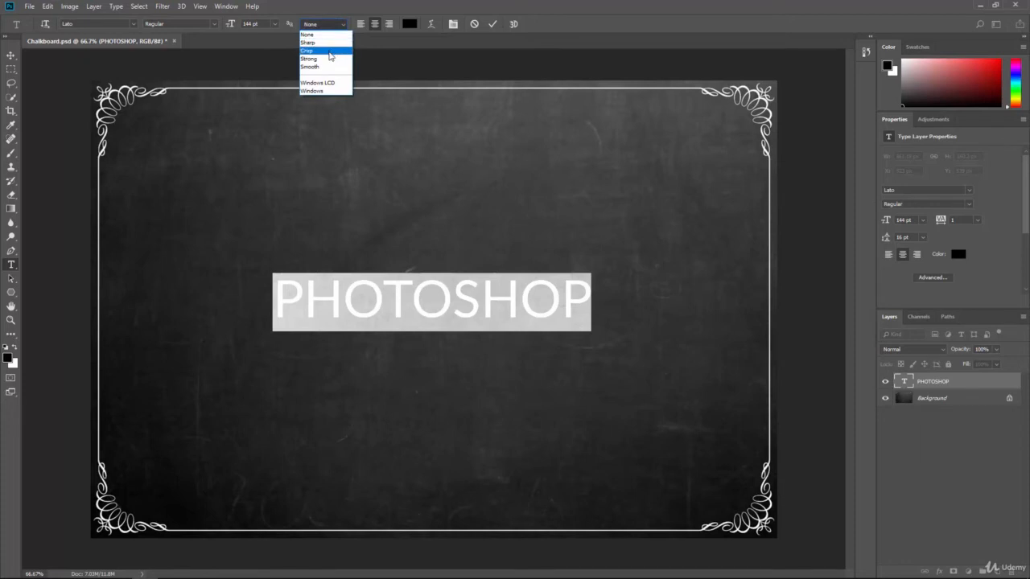
click(336, 34)
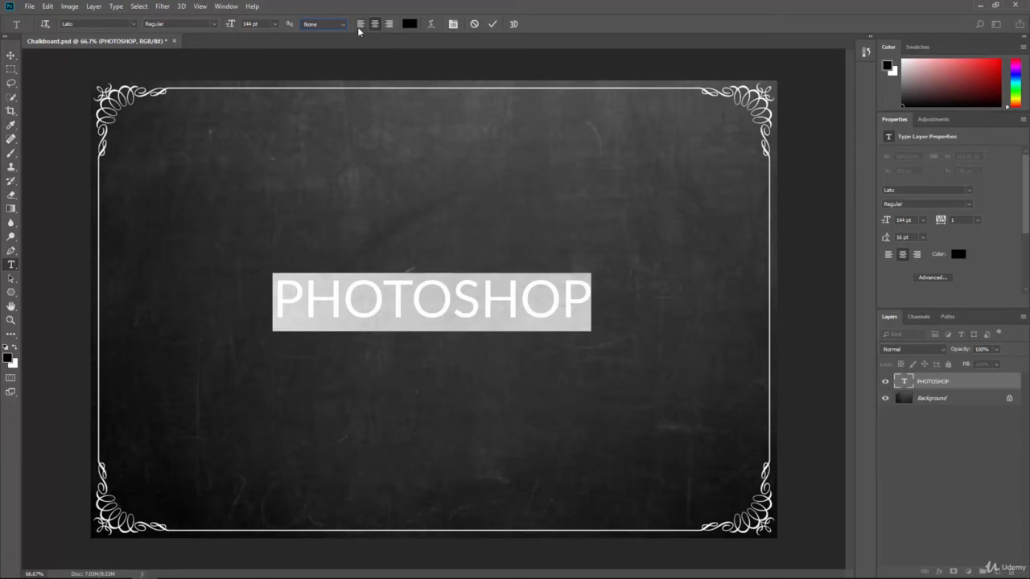
click(411, 24)
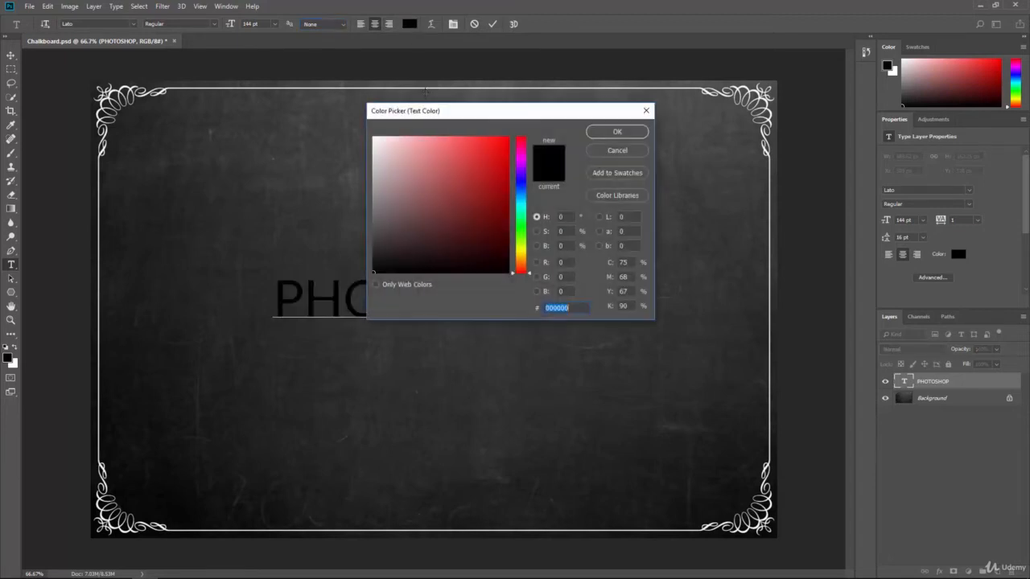
click(410, 152)
text(ffffff)
click(597, 131)
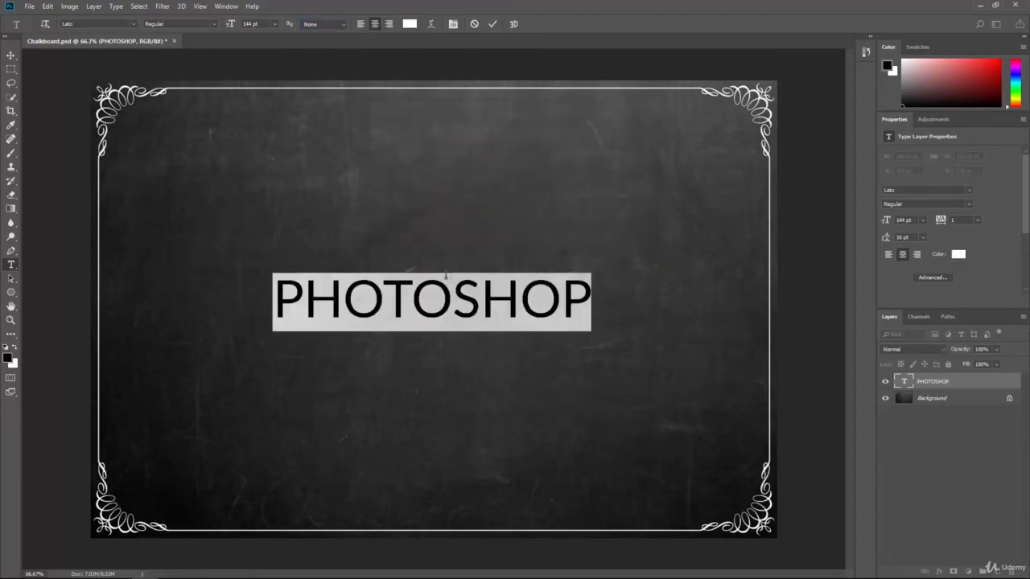
- Examine the available Warp Text styles for the PHOTOSHOP text without applying any
click(431, 24)
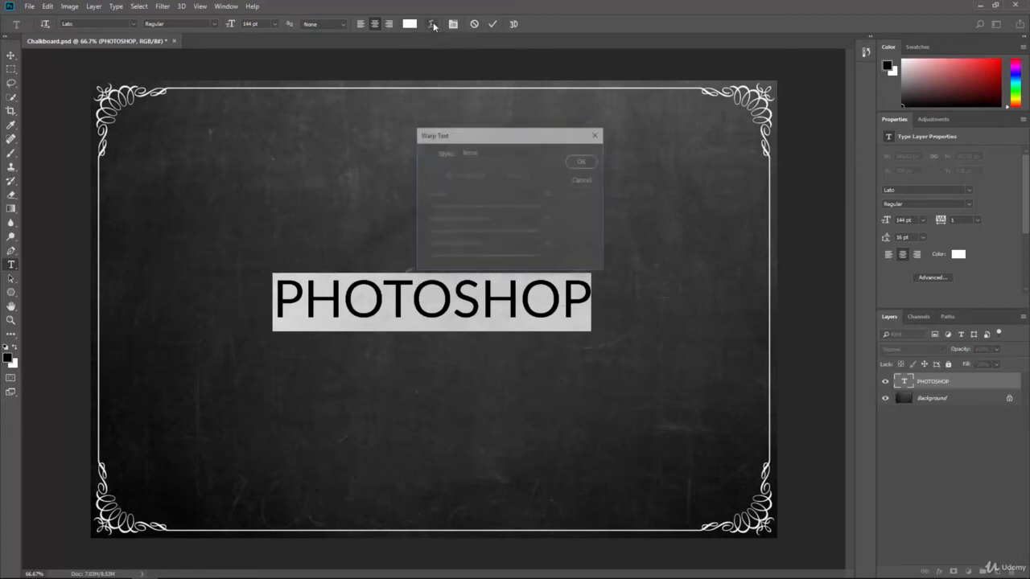
click(482, 153)
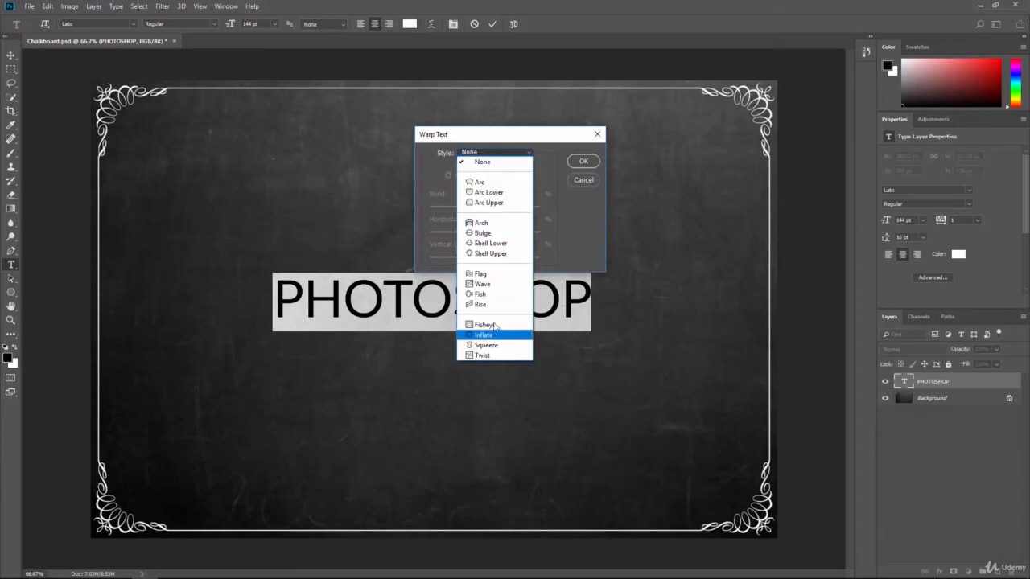
click(582, 242)
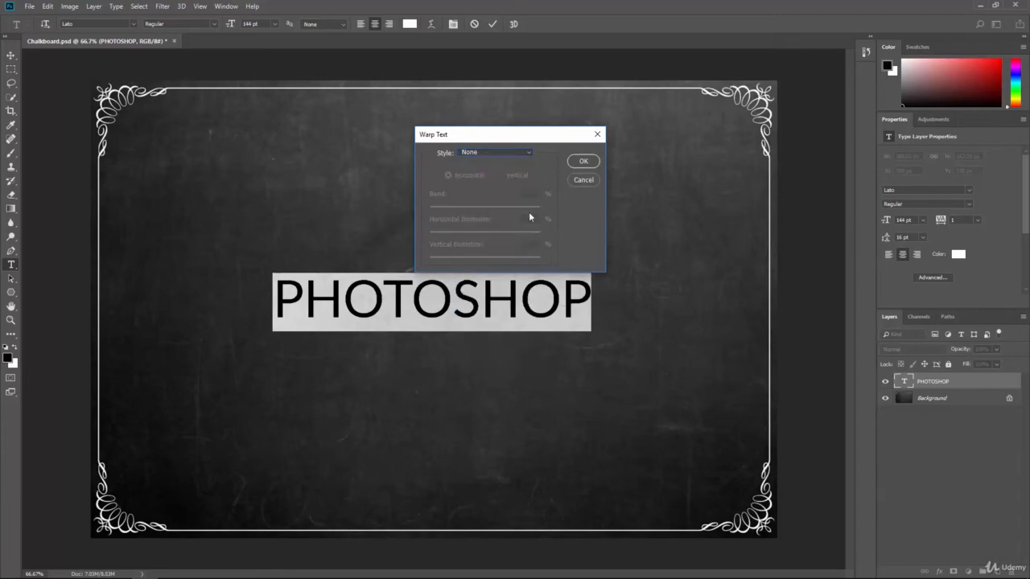
click(578, 180)
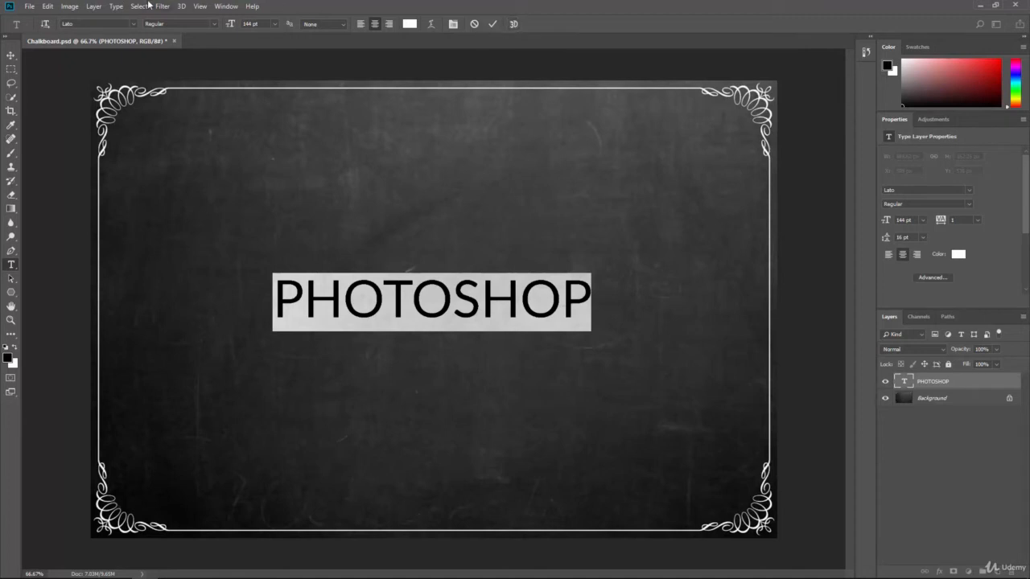
click(114, 9)
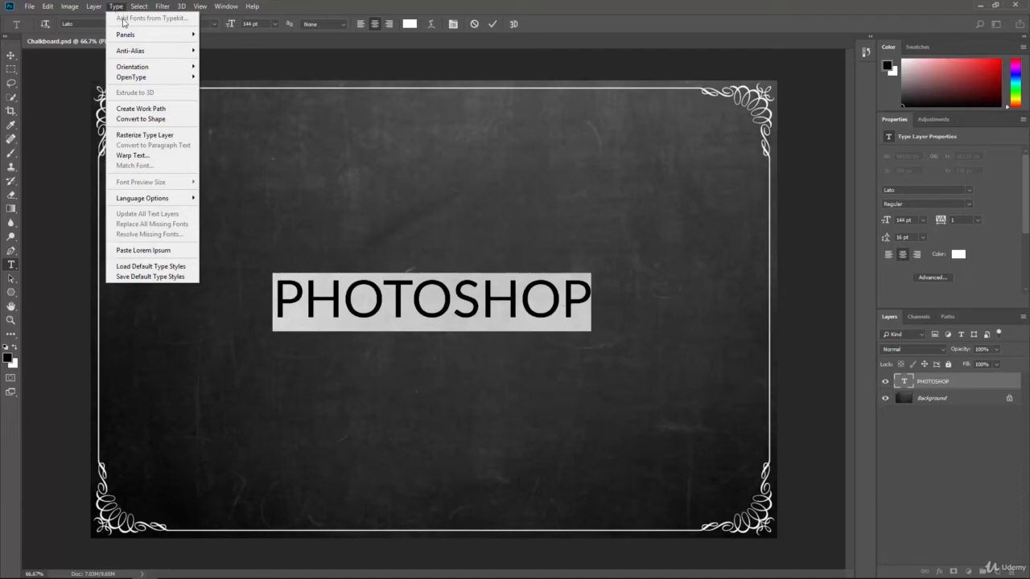
mouse_move(136, 37)
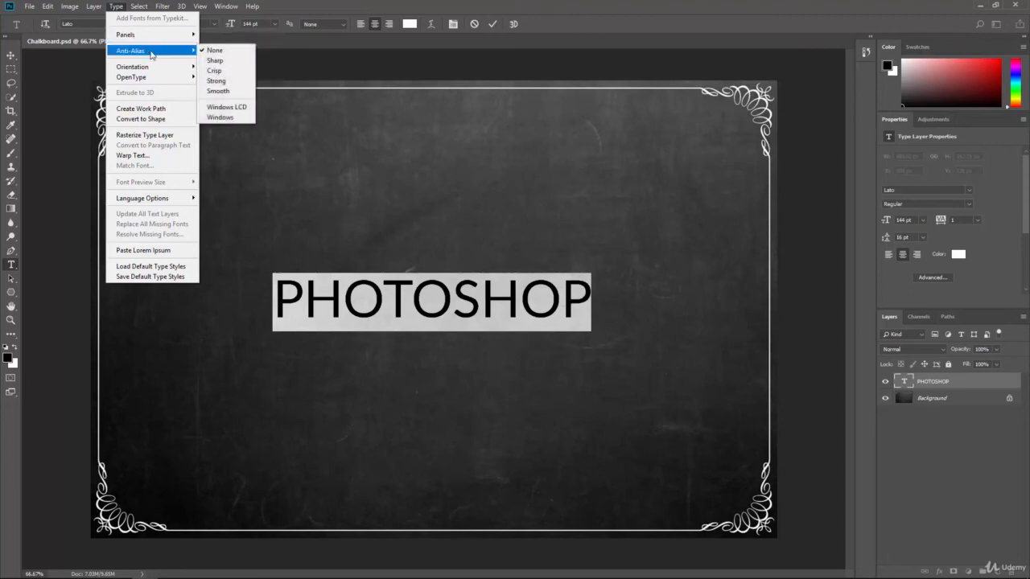
mouse_move(150, 69)
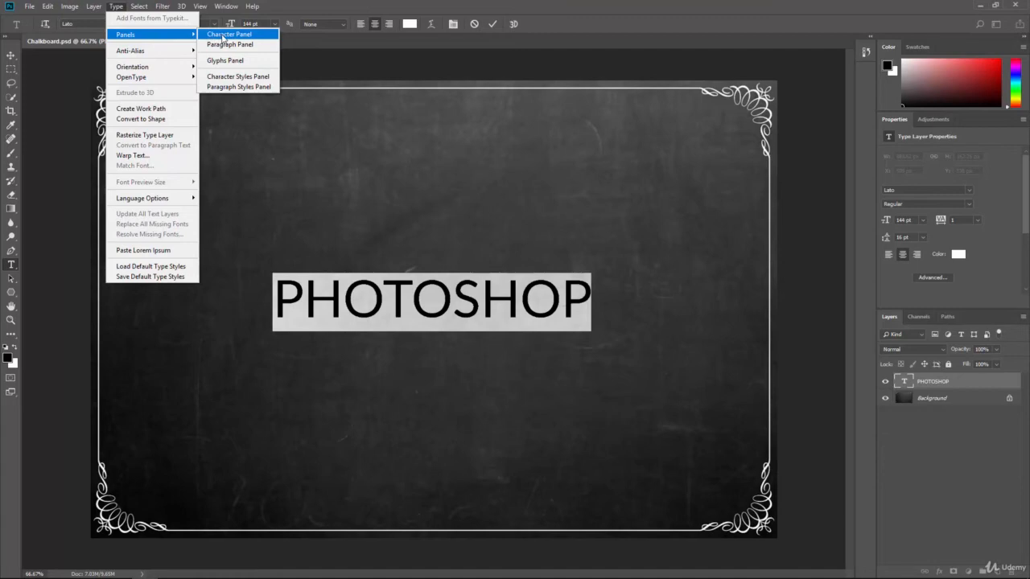
mouse_move(225, 7)
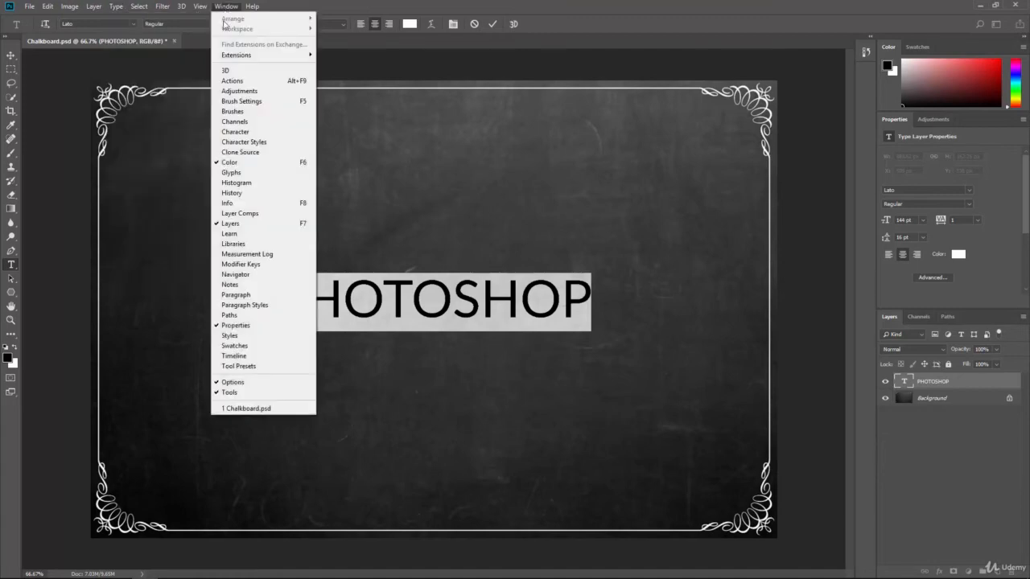
- Bring up the character and paragraph formatting settings for the PHOTOSHOP text and look through both sets of options
click(240, 132)
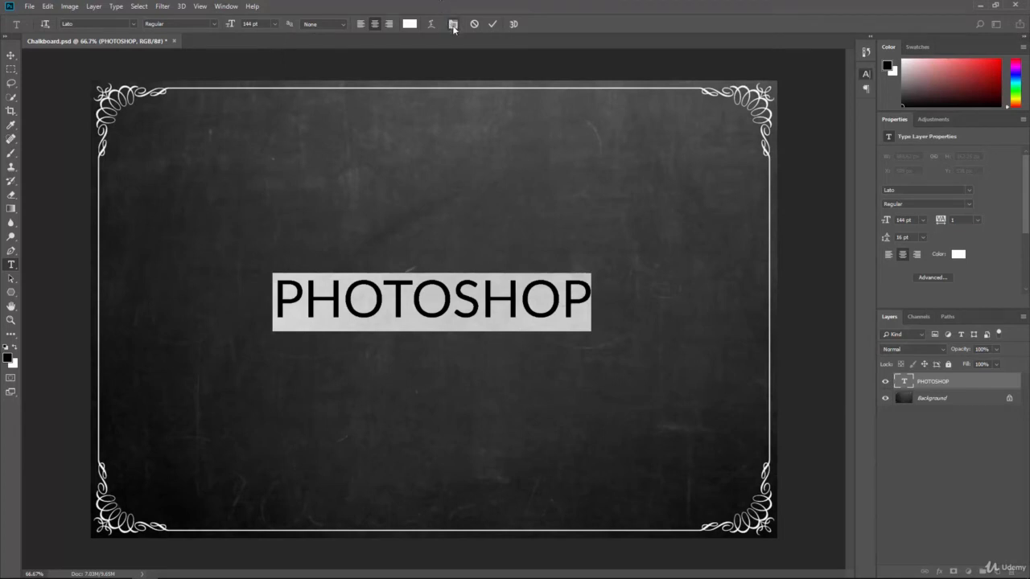
click(453, 26)
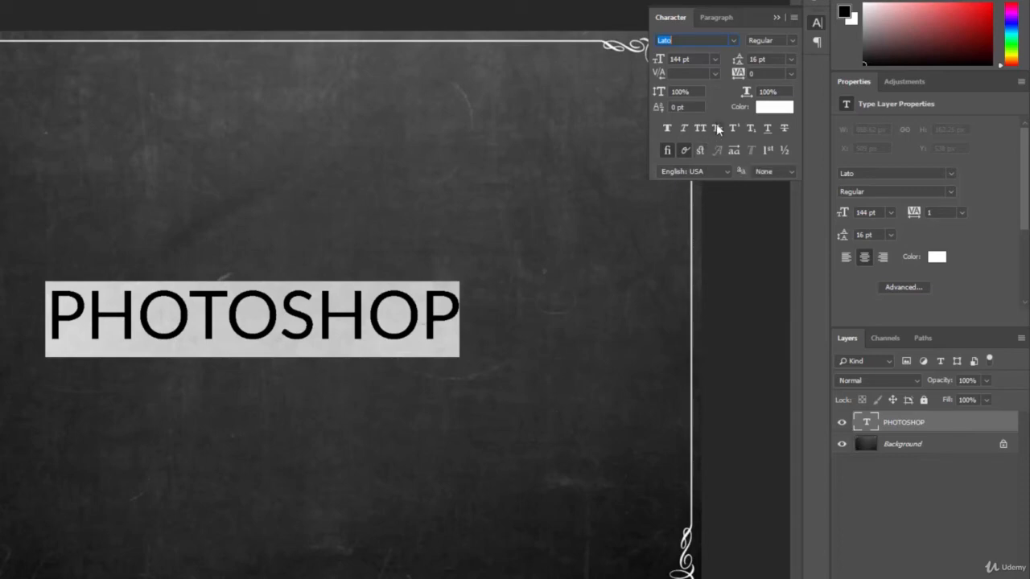
click(711, 19)
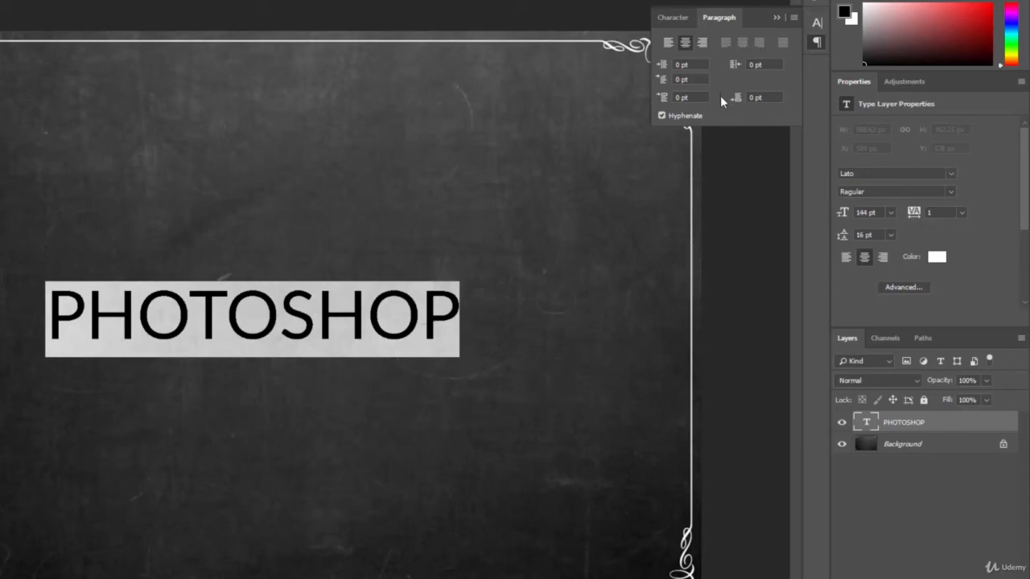
click(670, 17)
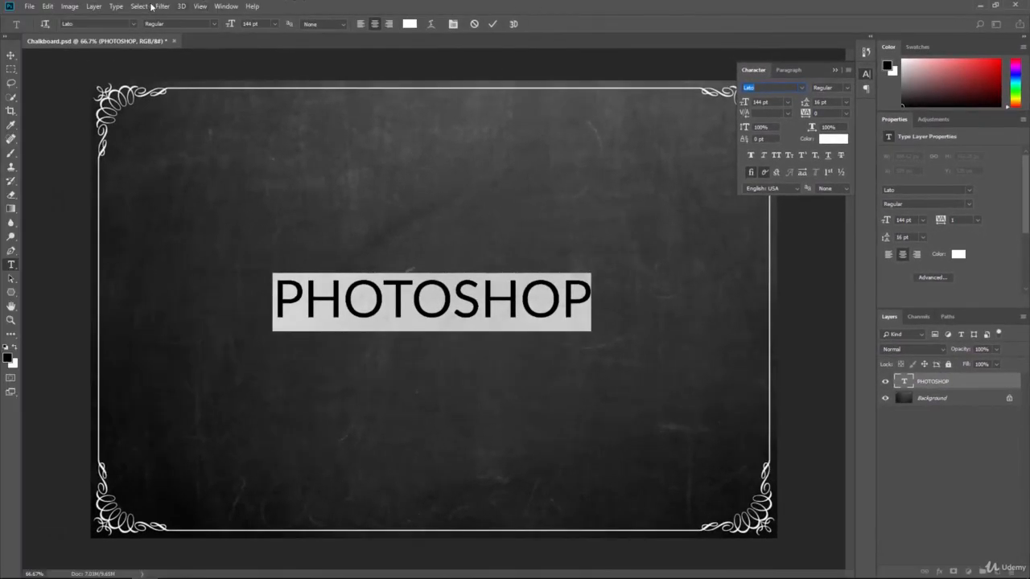
- Bring up the glyph browser for Lato Regular and look through its Greek characters
click(115, 6)
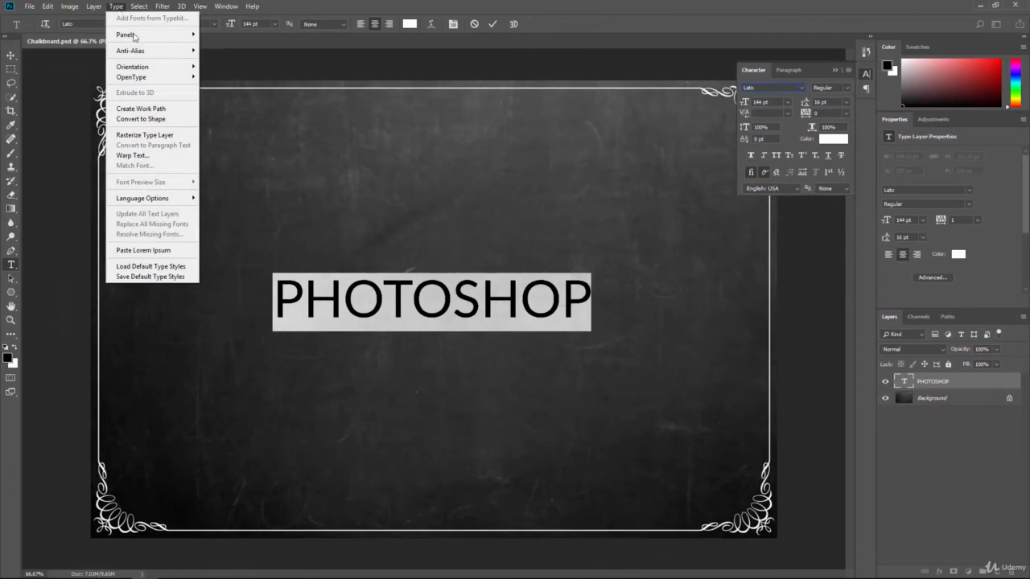
mouse_move(135, 36)
click(217, 61)
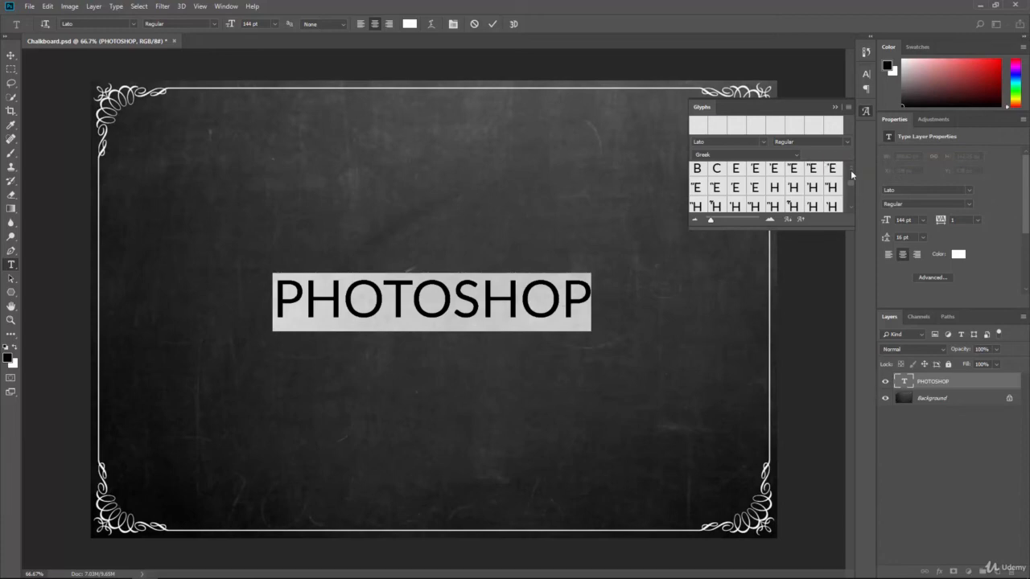
scroll(850, 177, down, 3)
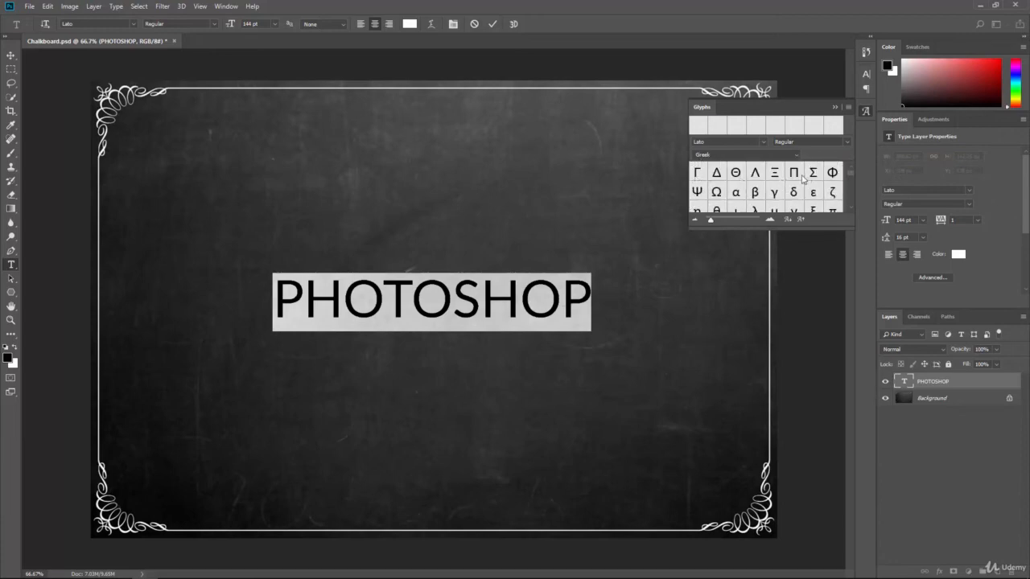
click(706, 158)
click(720, 294)
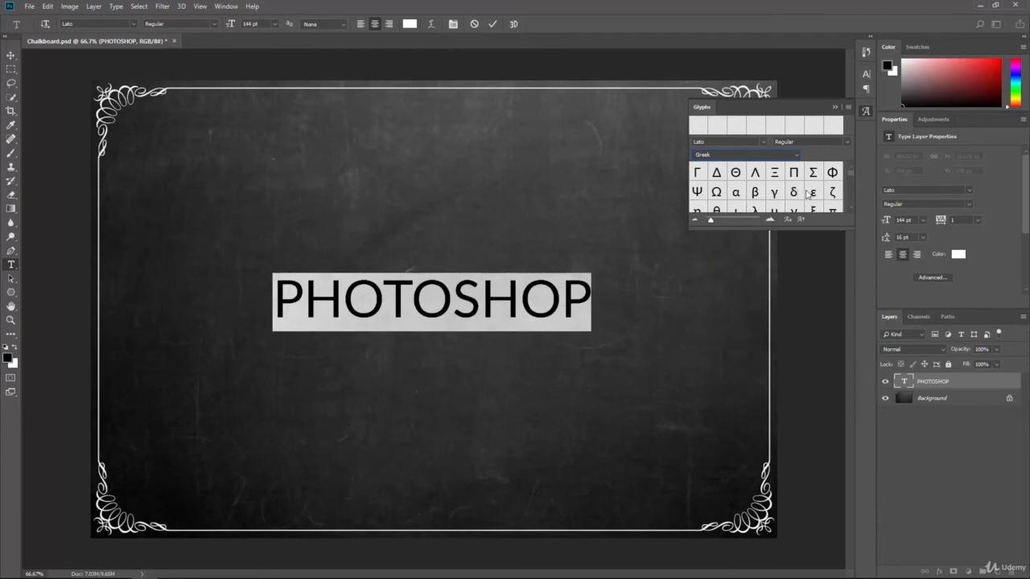
- View the Punctuation and Currency glyph sets, review the other glyph categories and collapse the glyph browser
click(785, 160)
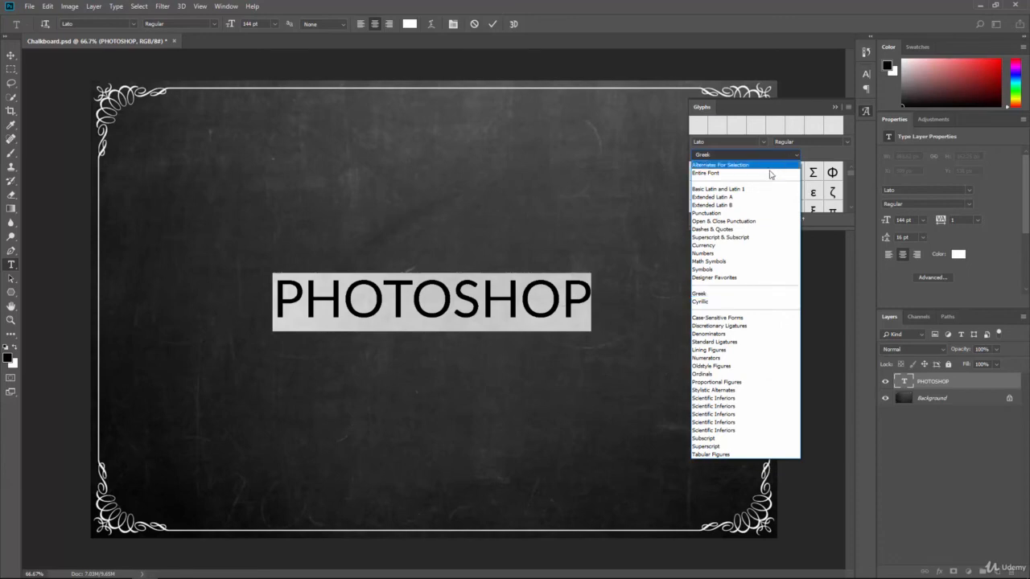
click(748, 213)
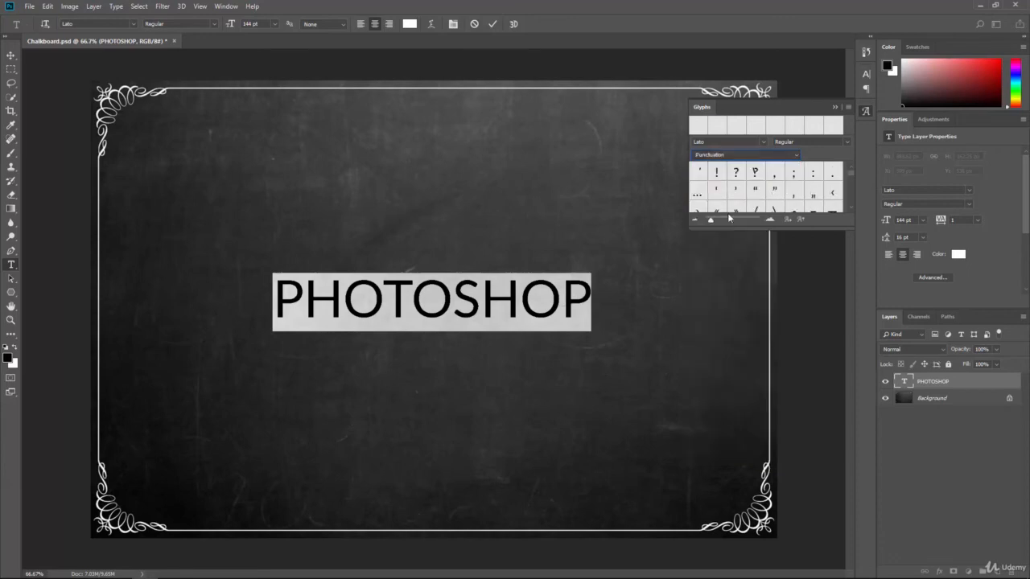
click(778, 161)
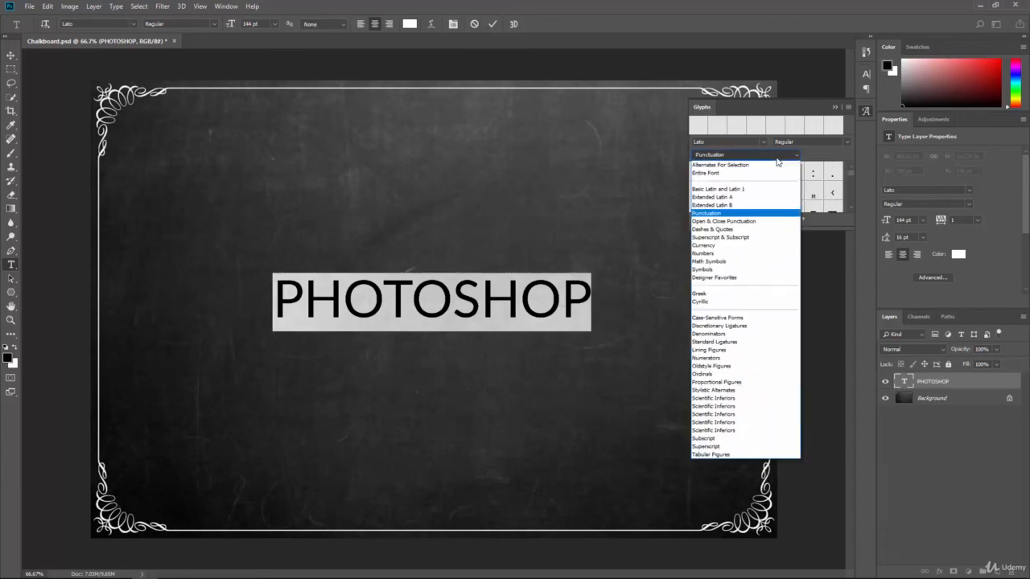
click(722, 245)
click(746, 159)
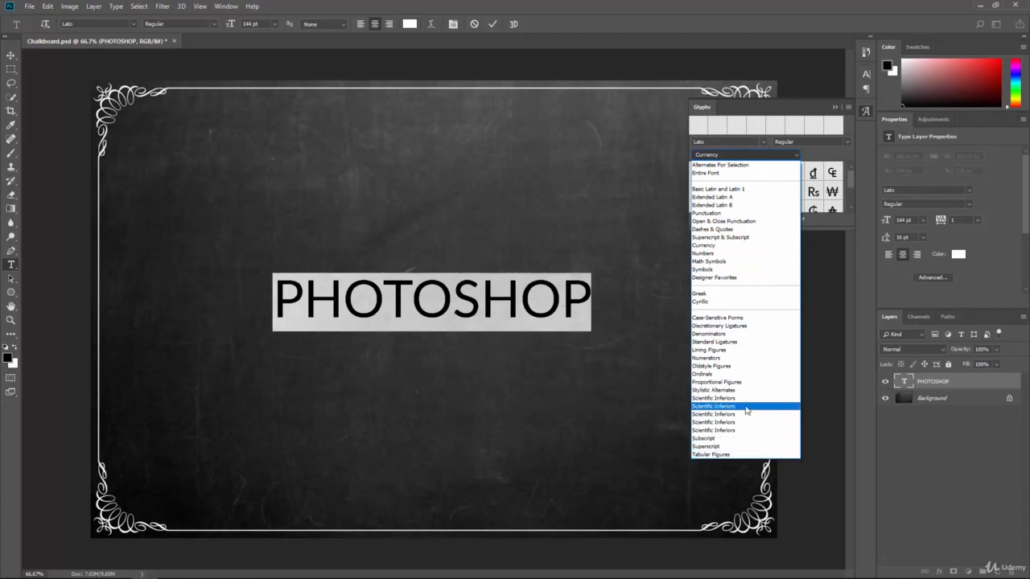
click(748, 155)
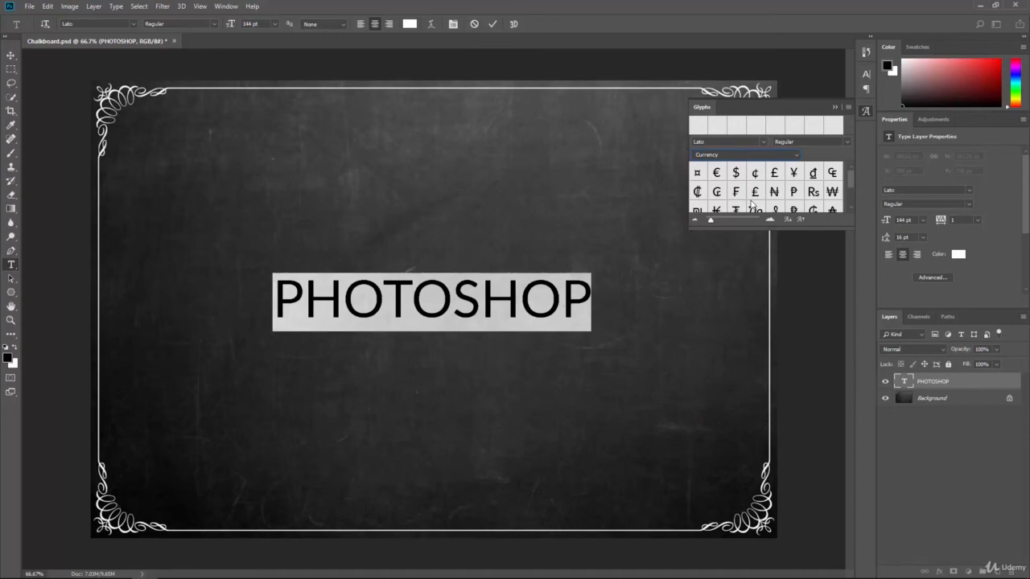
click(838, 105)
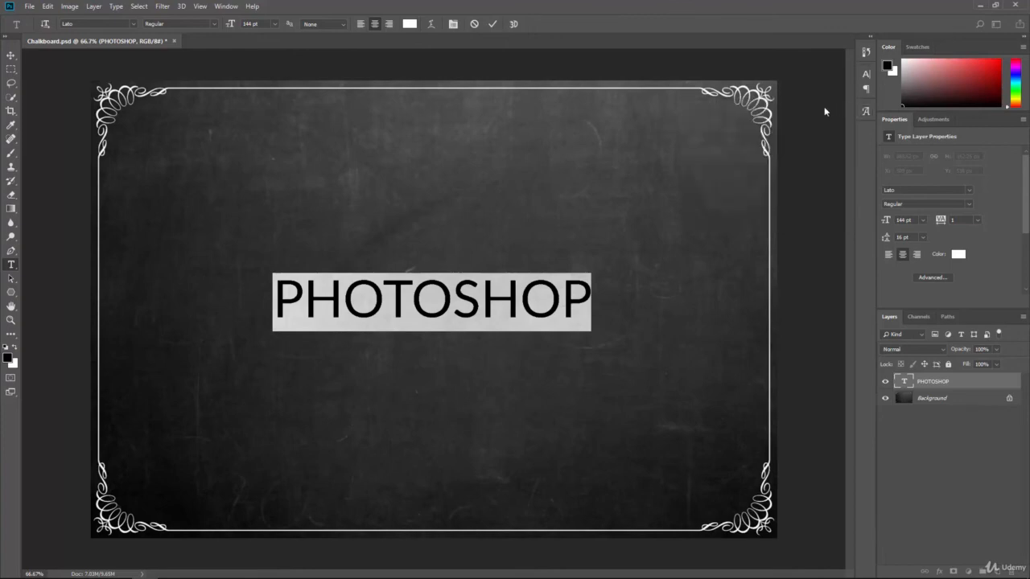
- Bring up the character styles and paragraph styles and examine where new text styles can be created
click(140, 7)
mouse_move(117, 6)
mouse_move(127, 36)
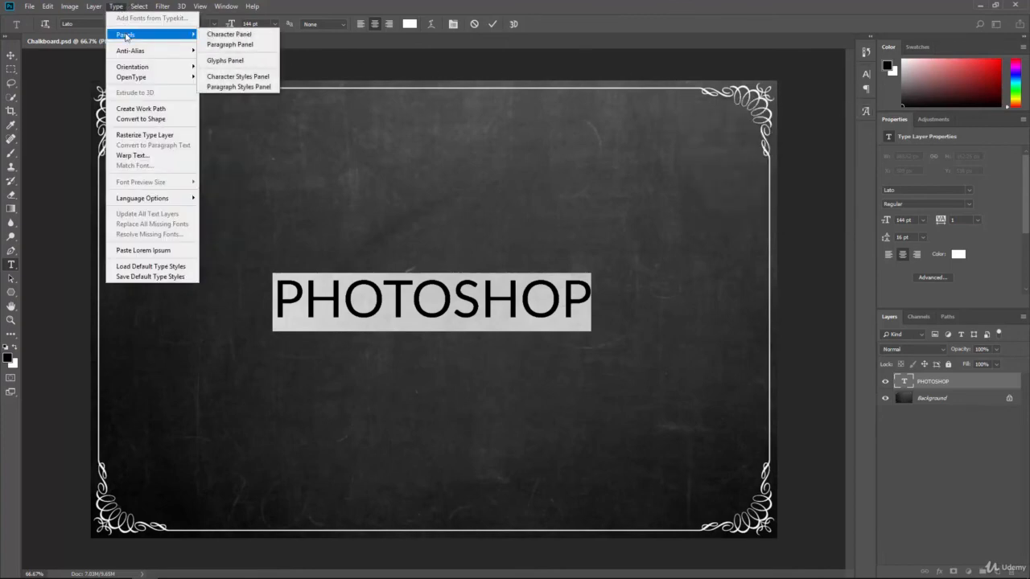
click(242, 77)
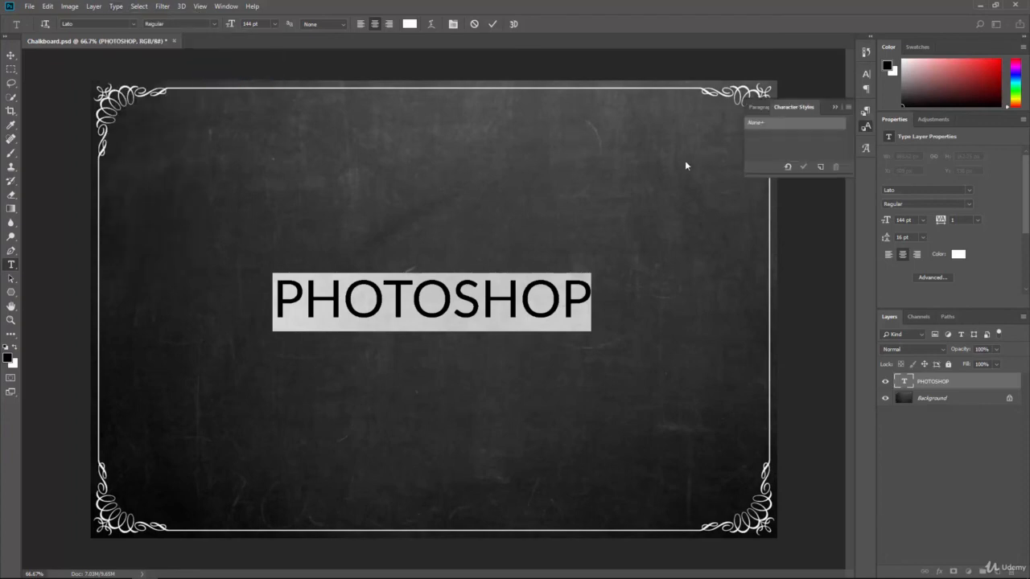
click(753, 108)
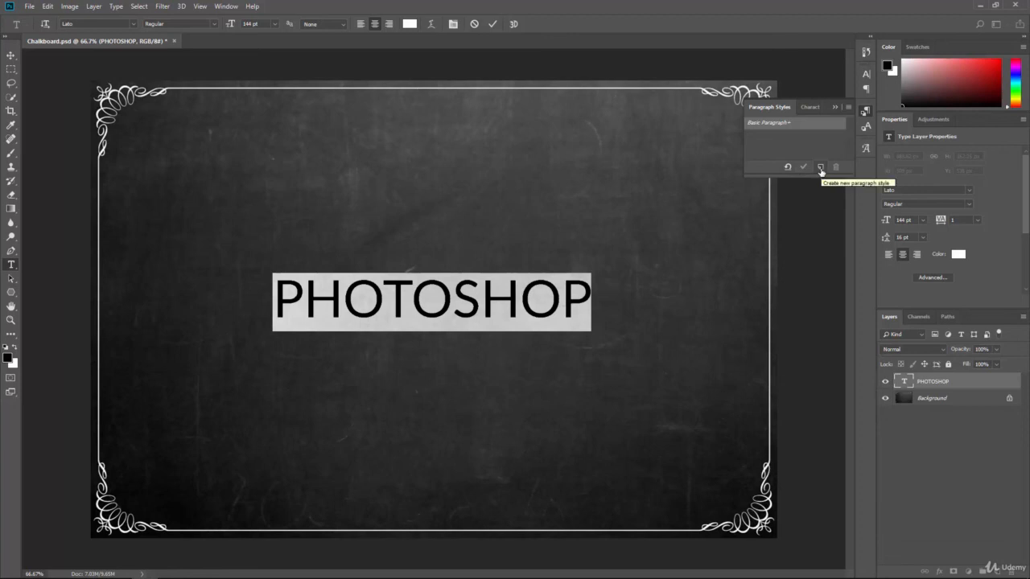
click(809, 107)
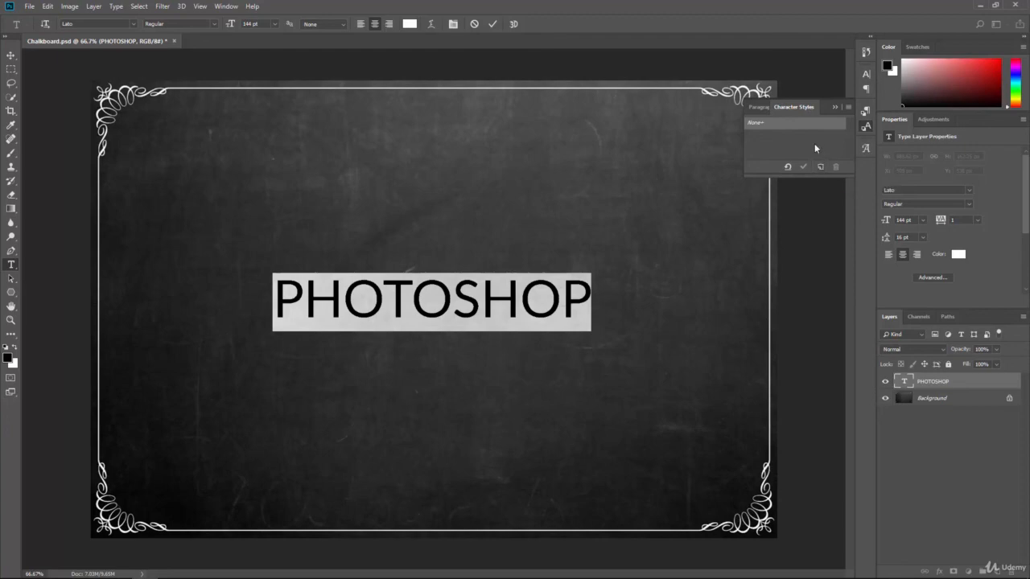
- Revisit the character settings, glyphs, character styles and paragraph styles one after another and collapse them
click(865, 74)
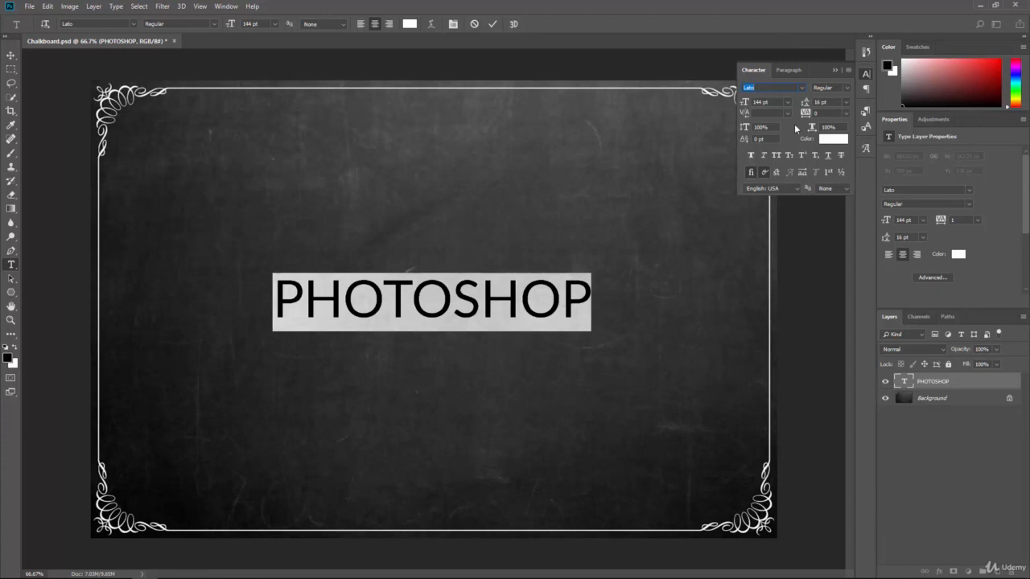
click(865, 149)
click(865, 150)
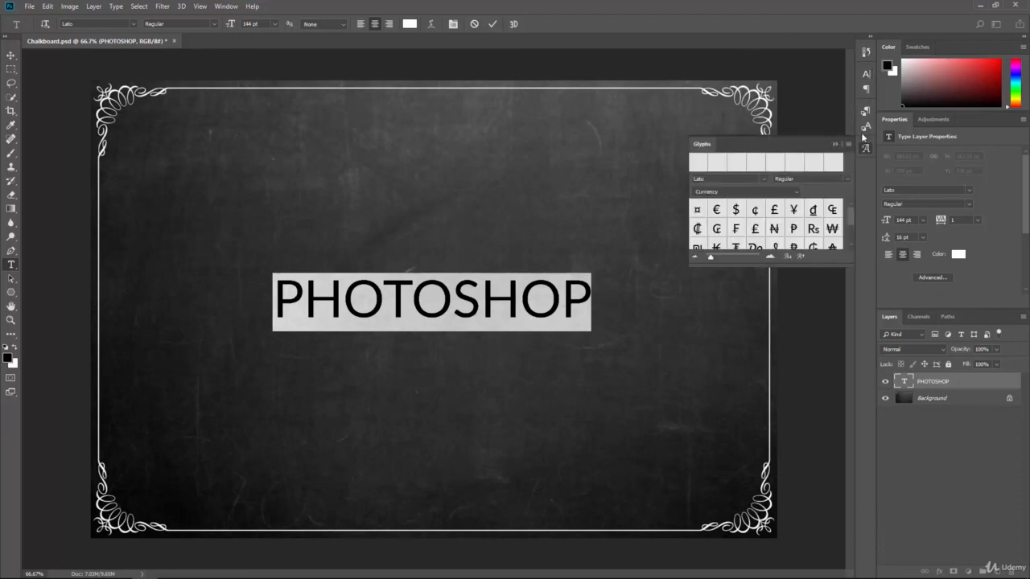
click(864, 124)
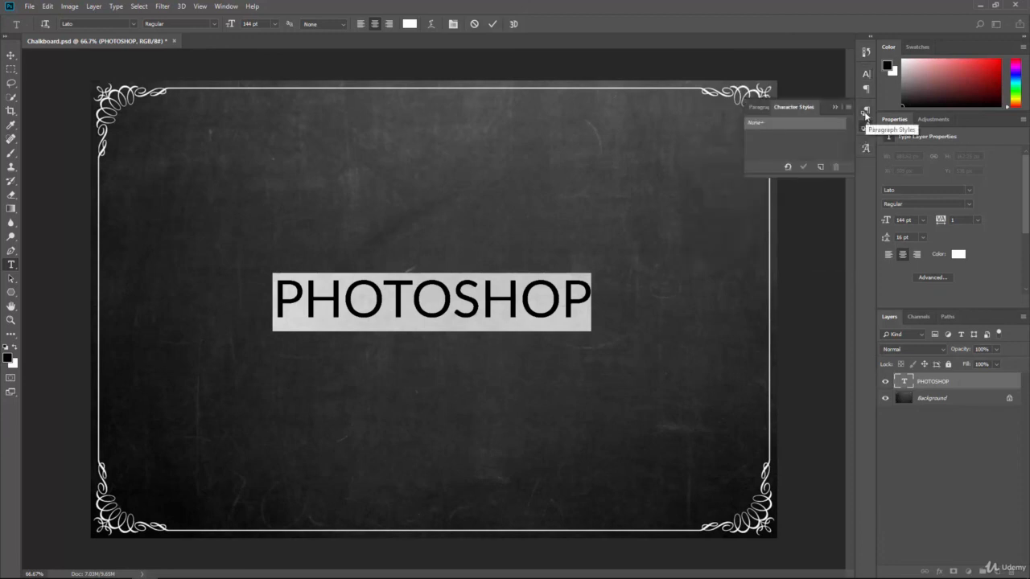
click(864, 113)
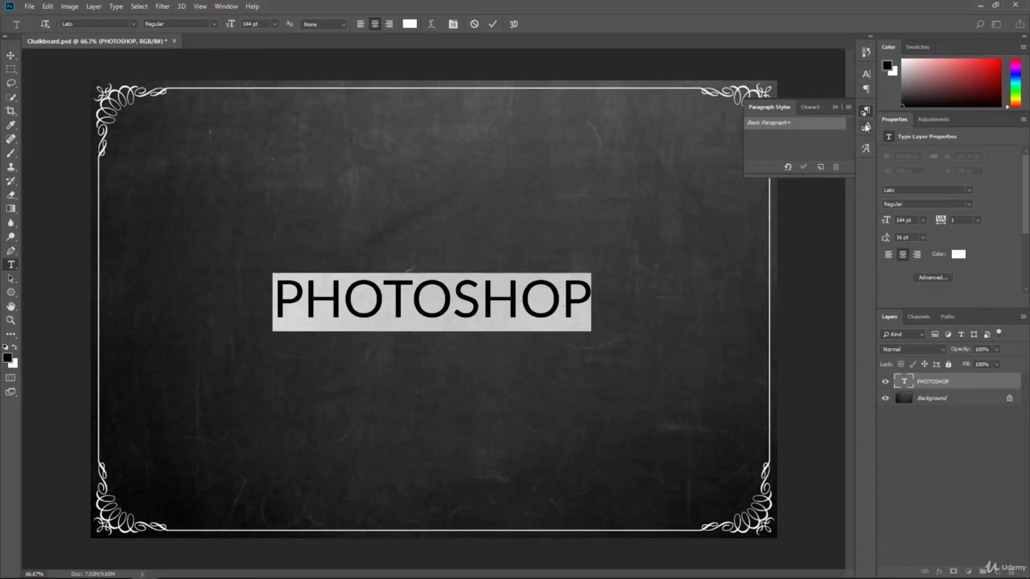
click(864, 112)
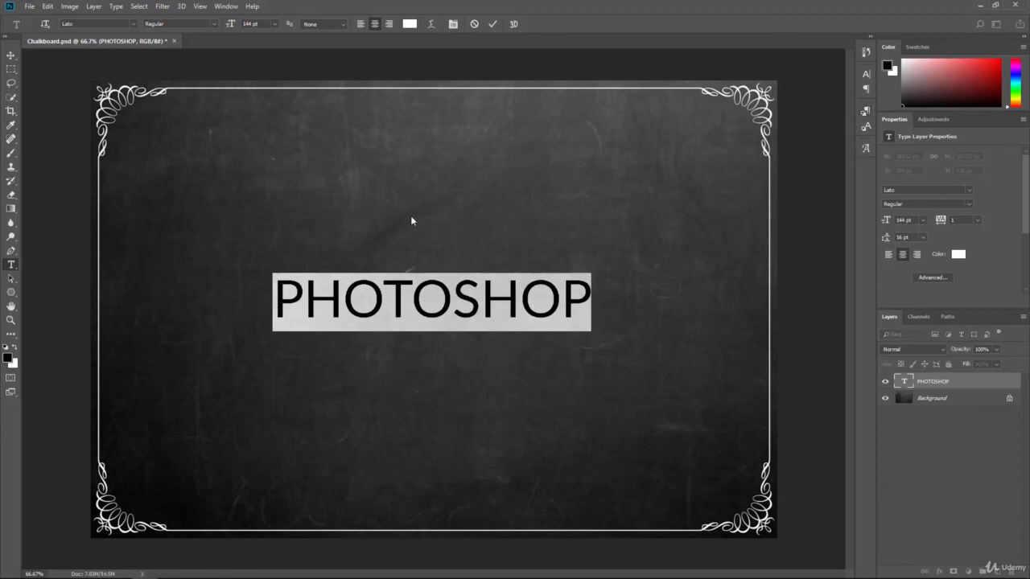
- Commit the PHOTOSHOP text, add CC 2018 as a separate text layer and position it directly beneath PHOTOSHOP
click(10, 54)
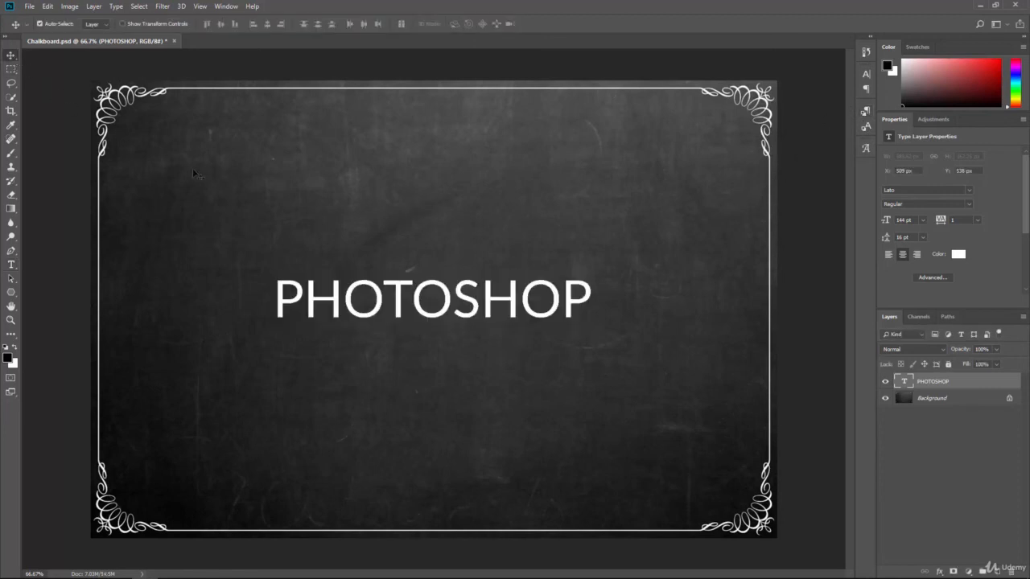
click(11, 264)
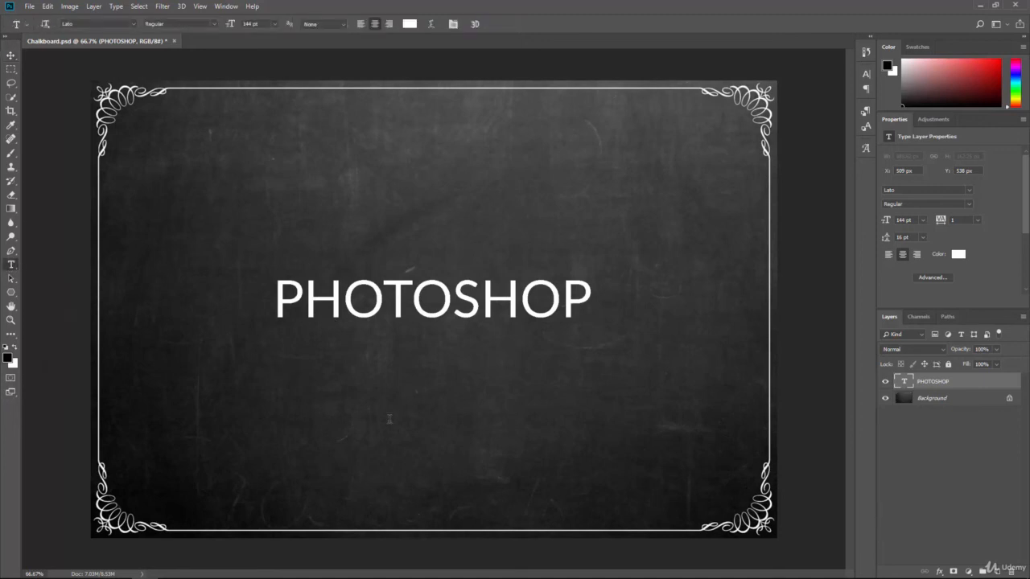
click(428, 420)
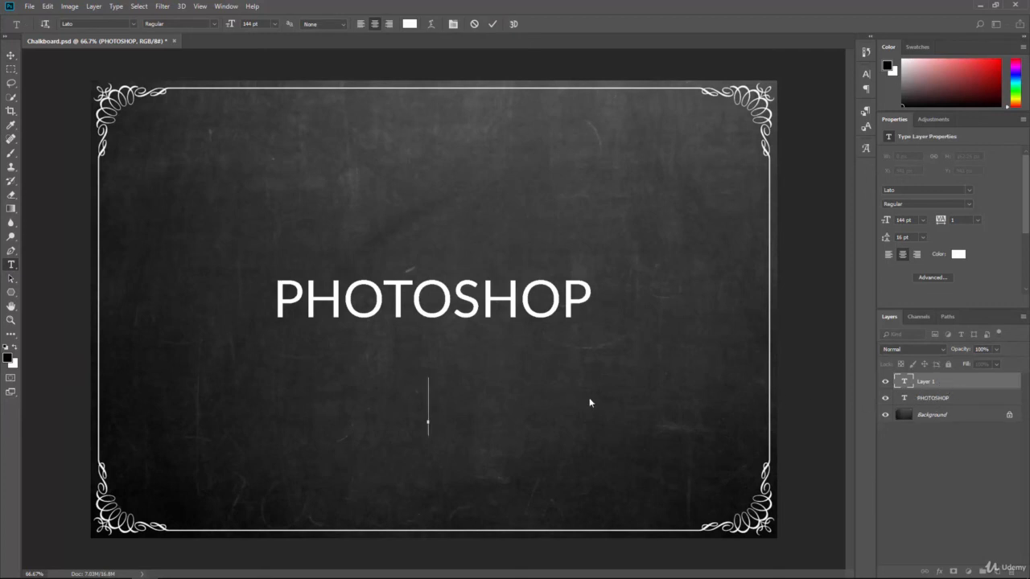
text(CC 2018)
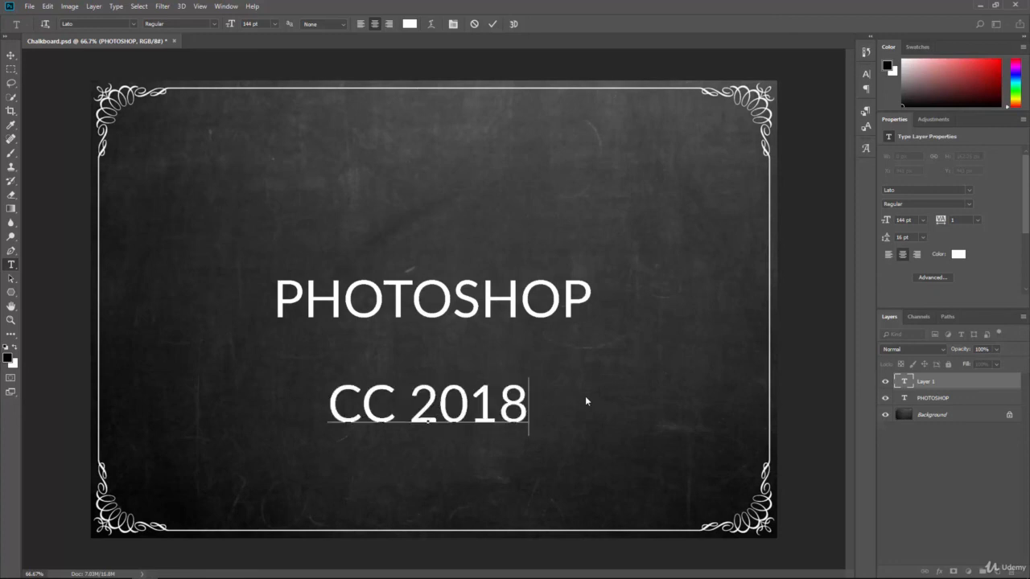
click(11, 55)
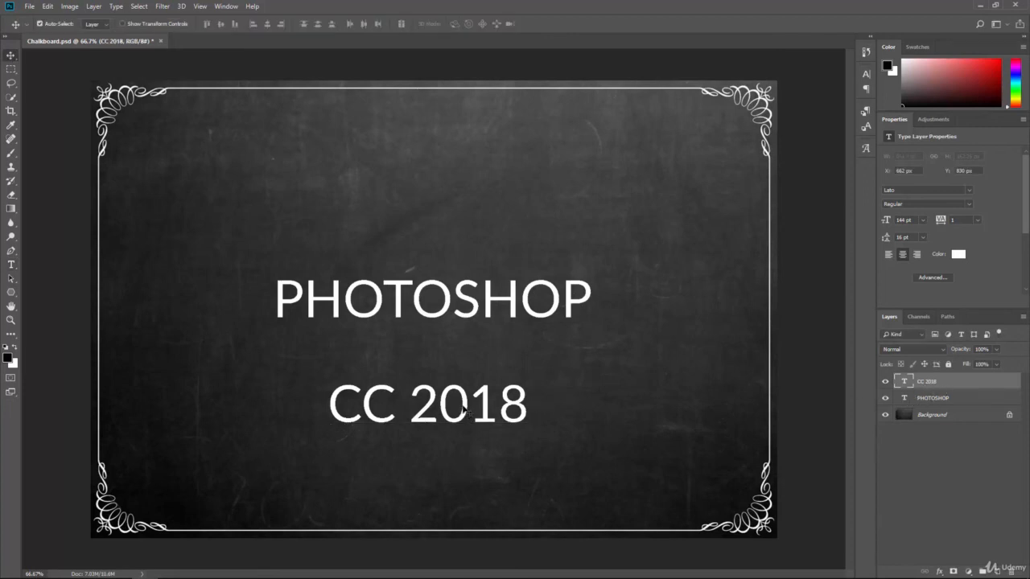
drag(466, 396, 463, 349)
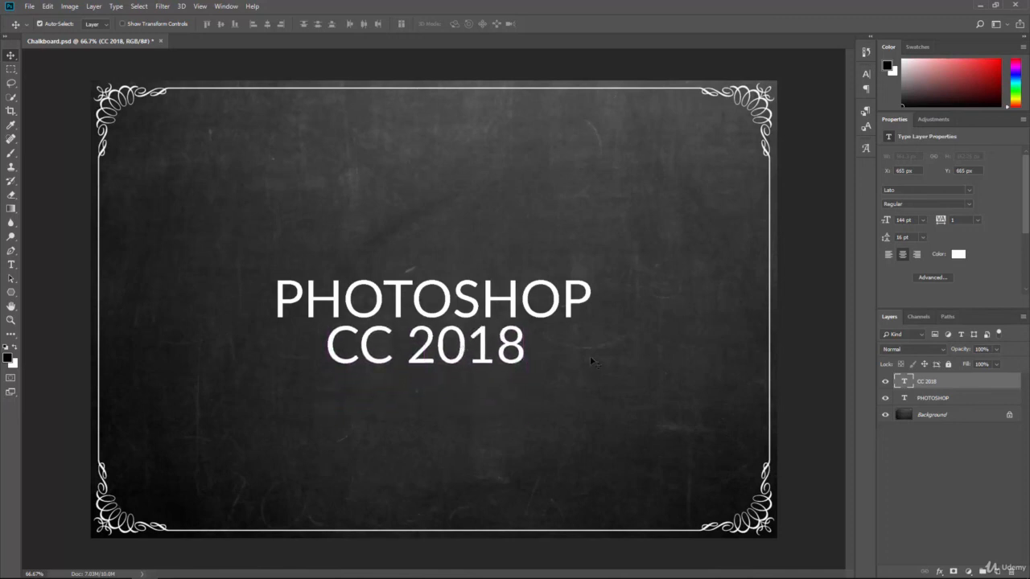